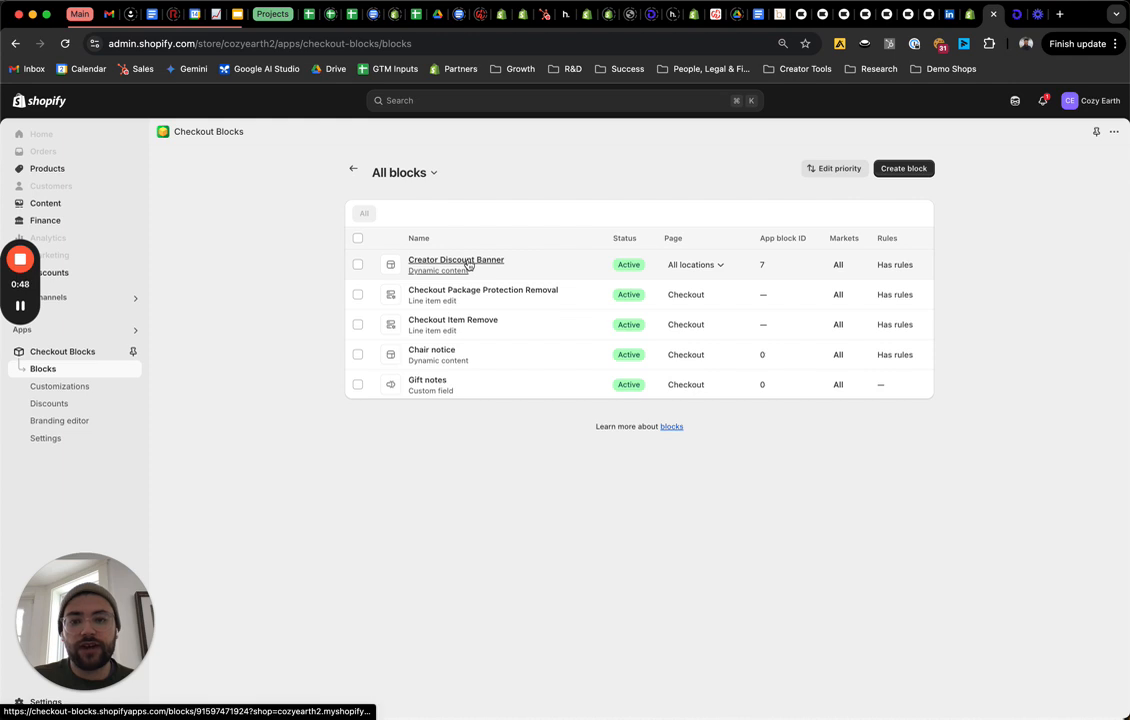
# Step: Create a new dynamic content block from the Banner example template
pyautogui.click(917, 170)
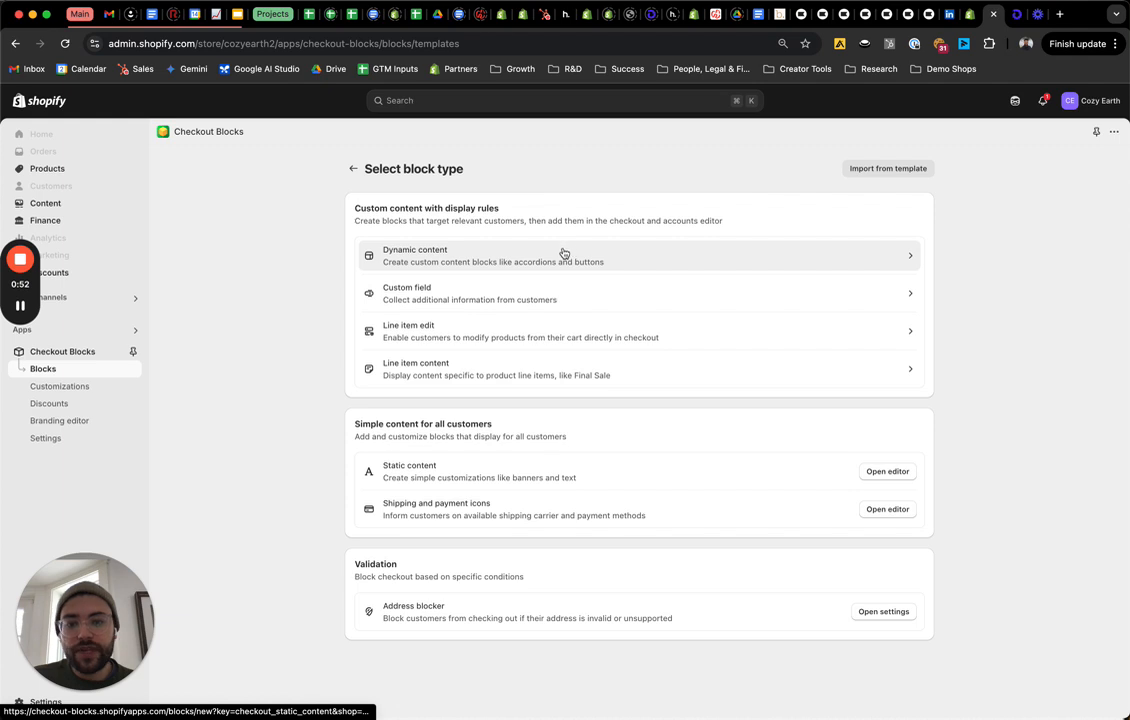
pyautogui.click(645, 254)
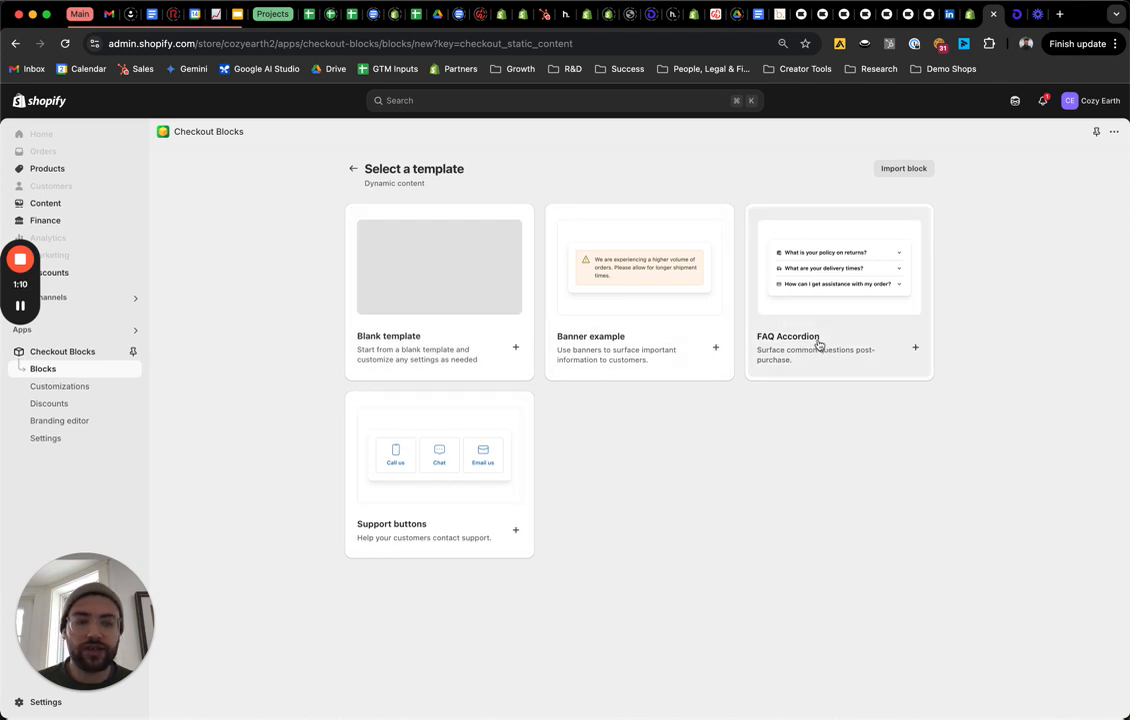
pyautogui.click(676, 341)
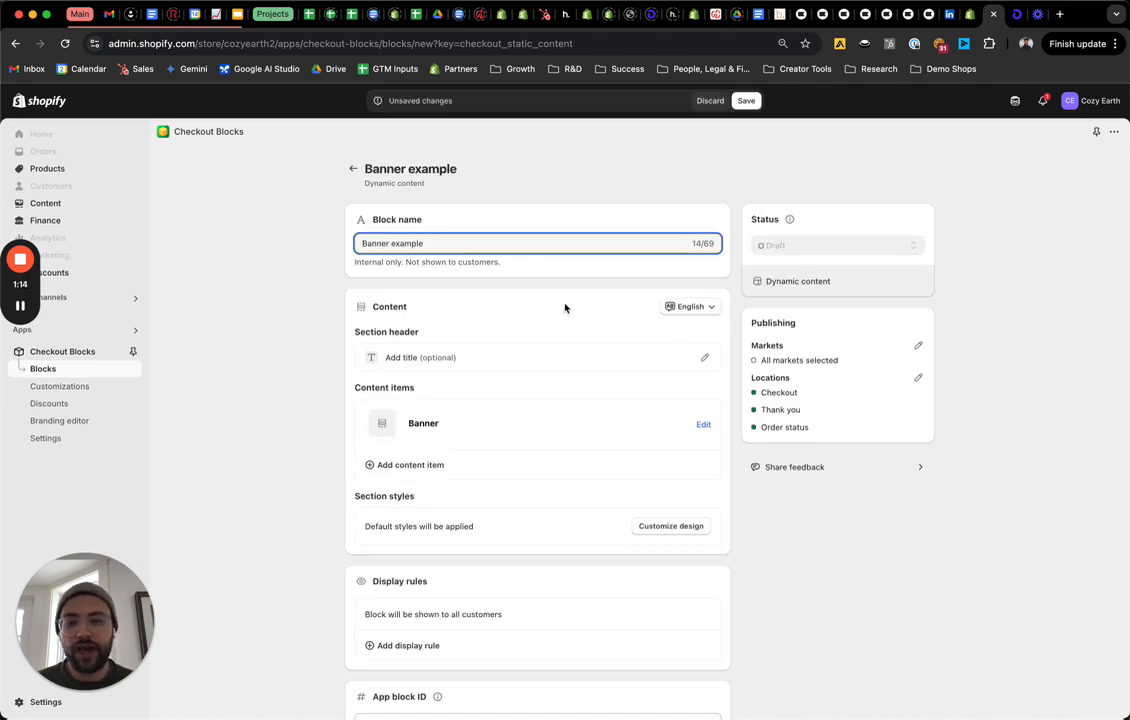
# Step: Rename the block to "Creator Support Banner"
pyautogui.moveTo(435, 236); pyautogui.dragTo(337, 236)
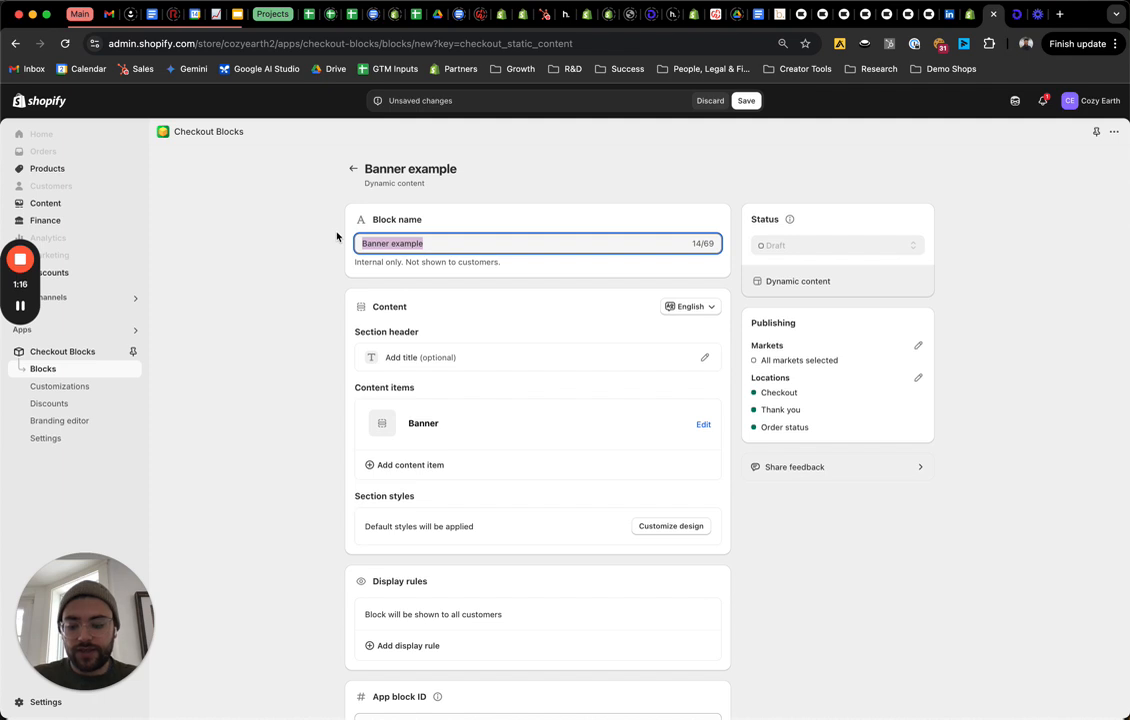
pyautogui.write('Creator')
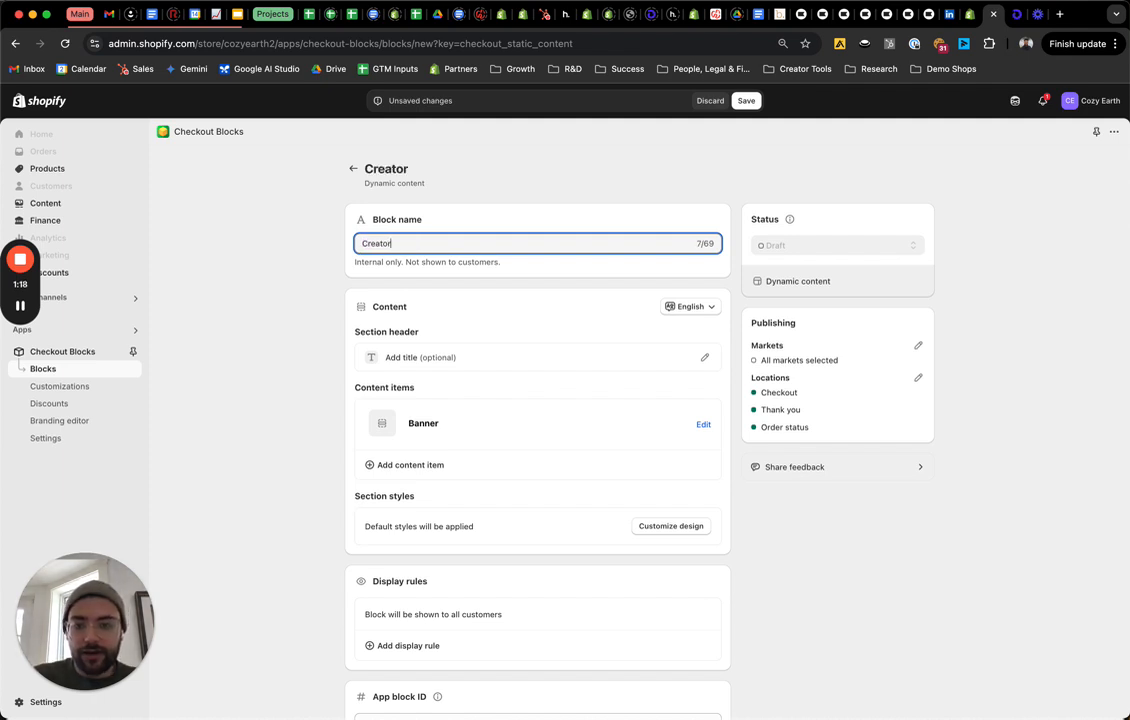
pyautogui.write(' Support ')
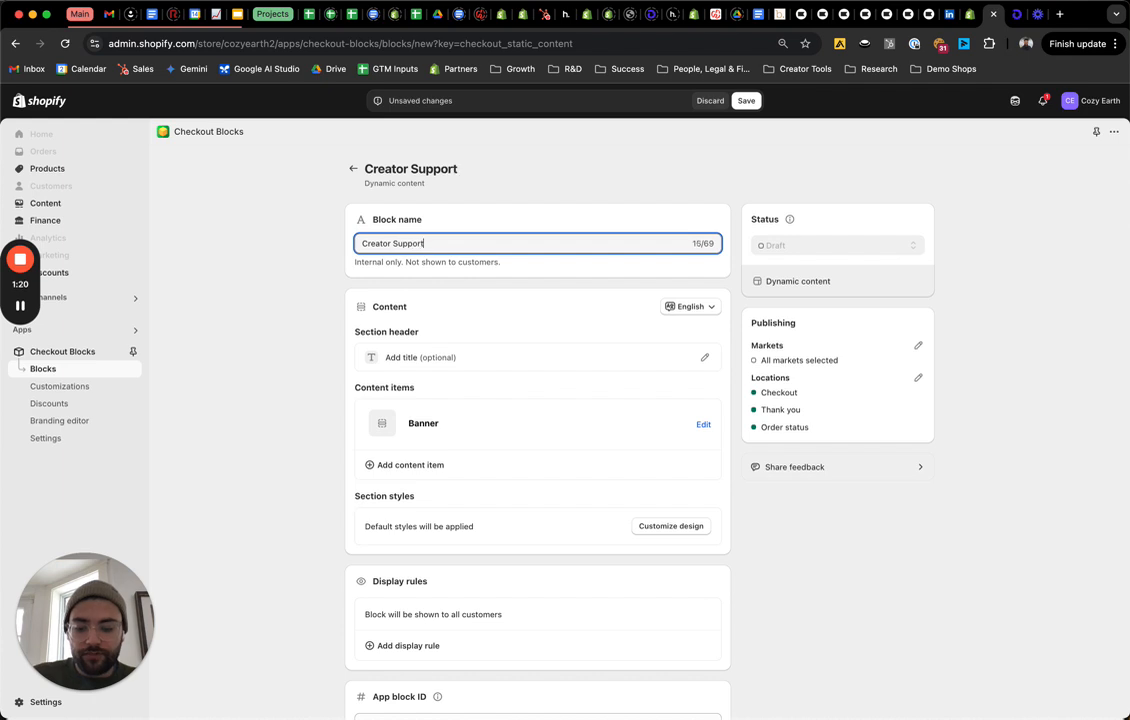
pyautogui.write('Banner')
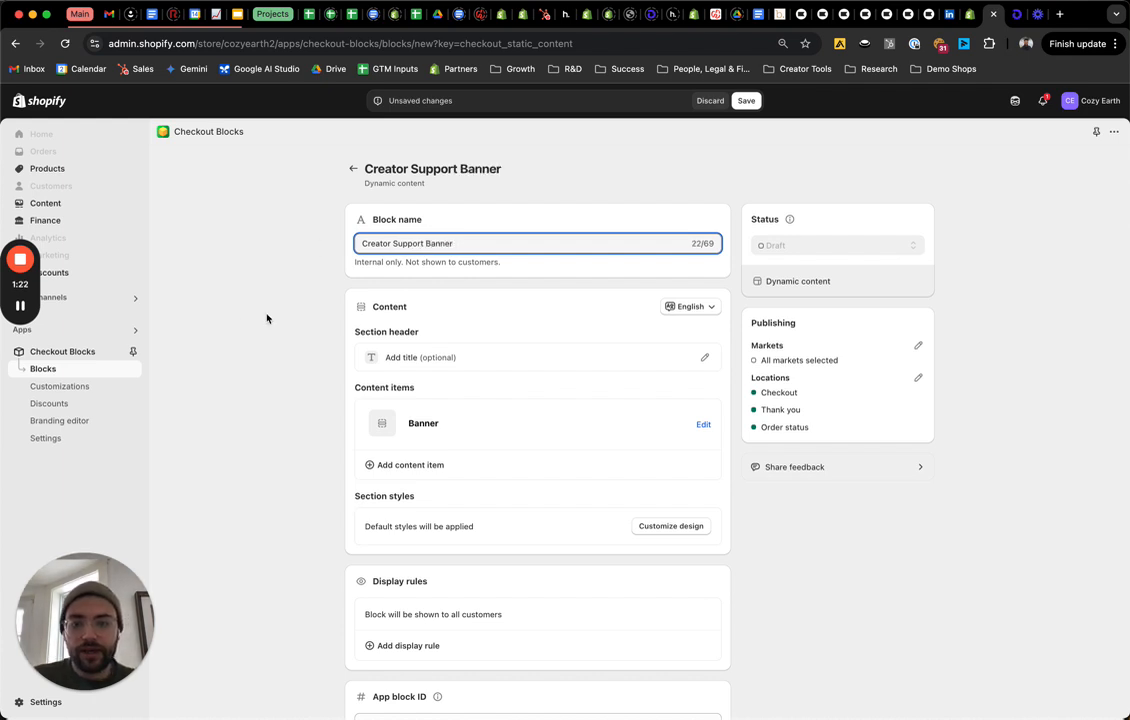
pyautogui.click(705, 481)
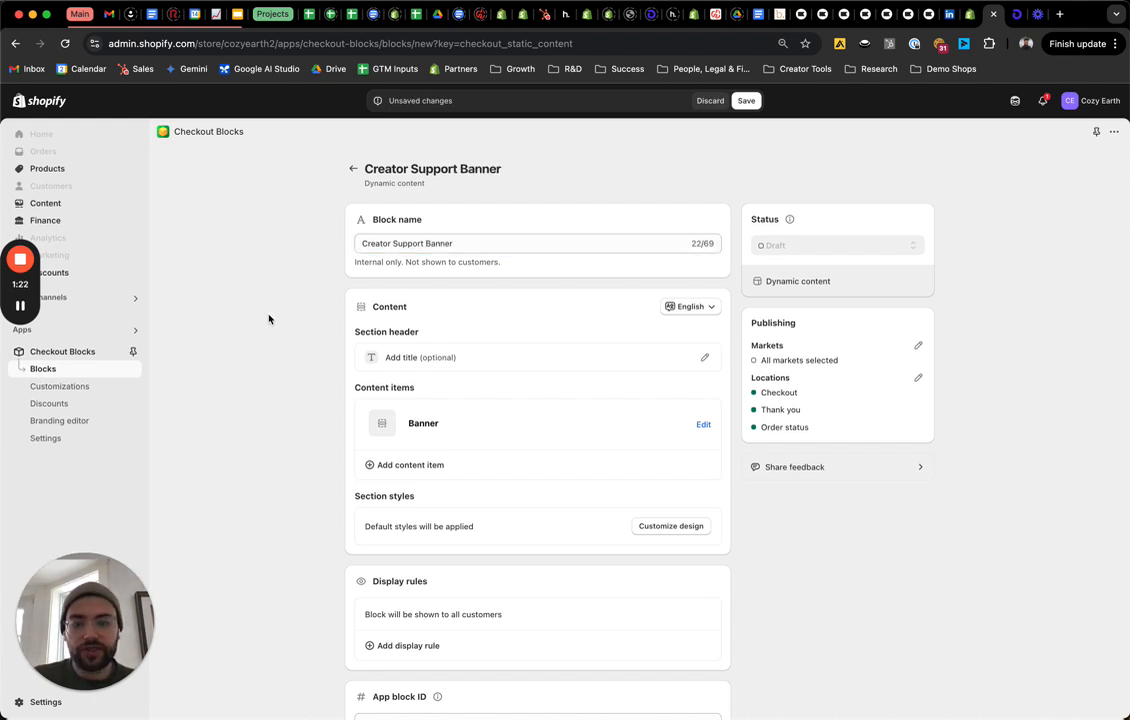
# Step: Edit the Banner content item and set its title to "Complete your checkout, to support your creator!"
pyautogui.click(704, 425)
pyautogui.click(536, 271)
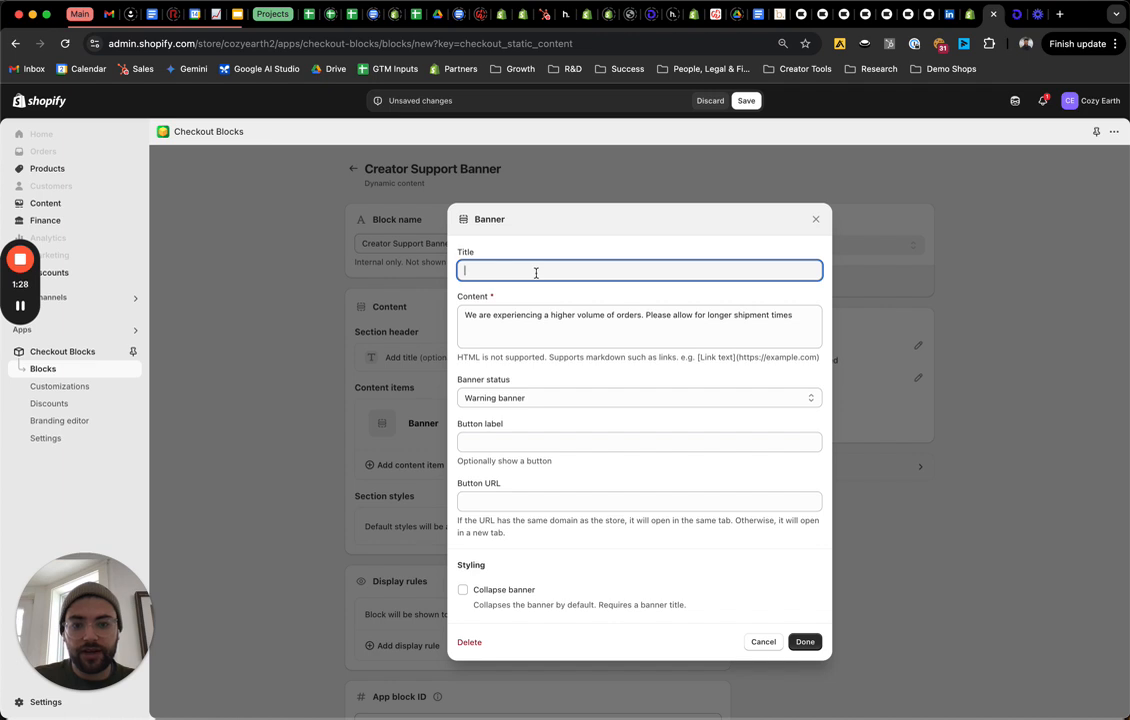
pyautogui.write('Complete your ch')
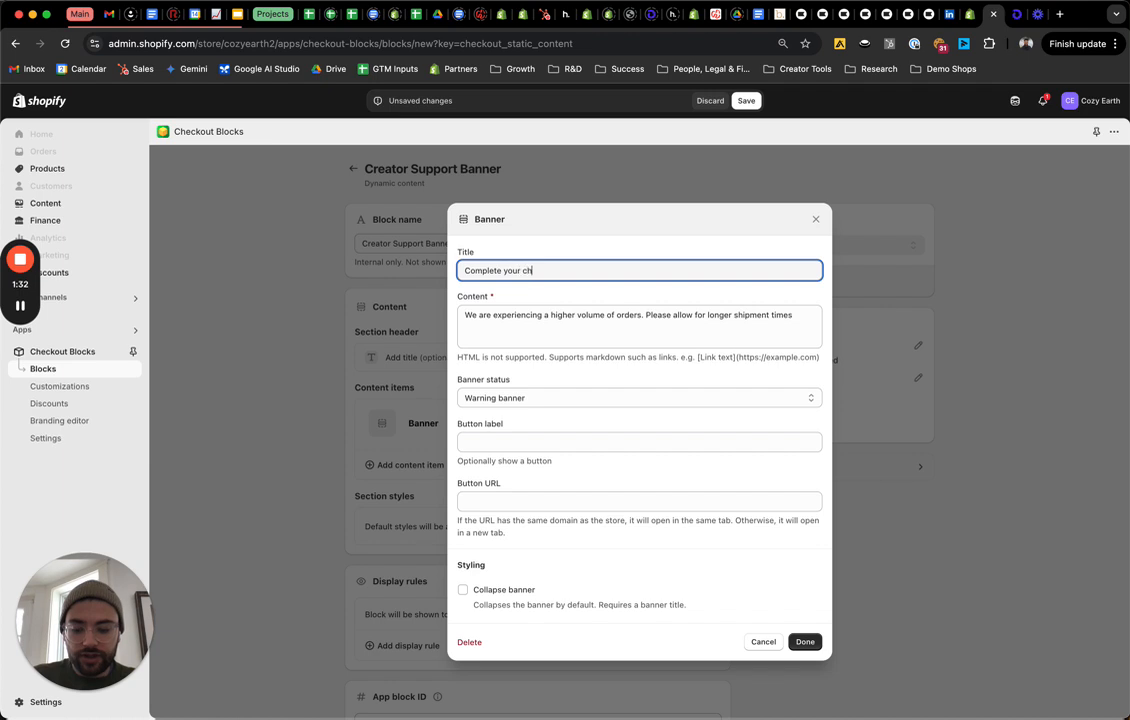
pyautogui.write('eckout, to ')
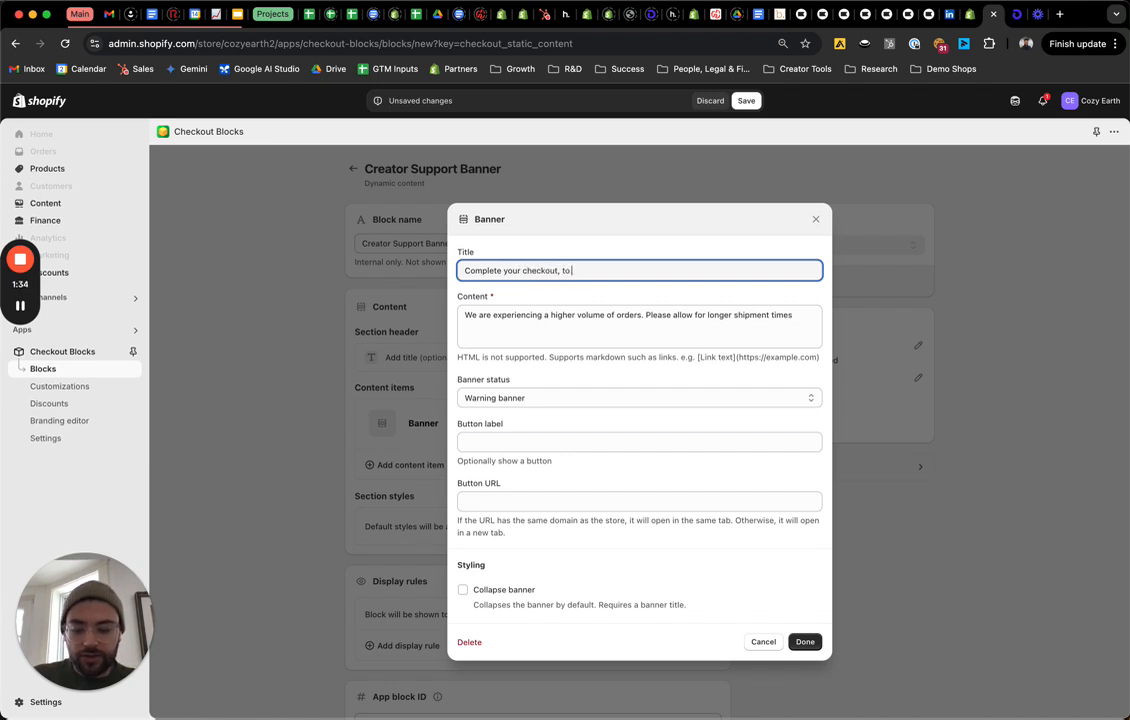
pyautogui.write('support you')
pyautogui.press('BackSpace')
pyautogui.press('BackSpace')
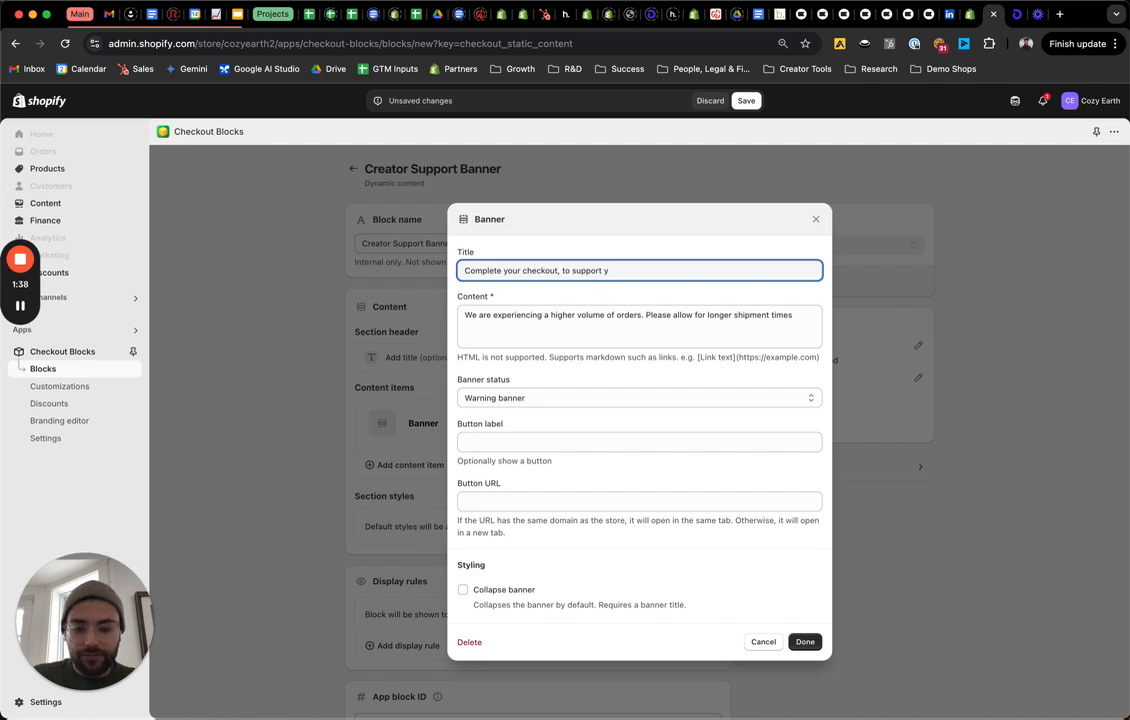
pyautogui.write('our creator')
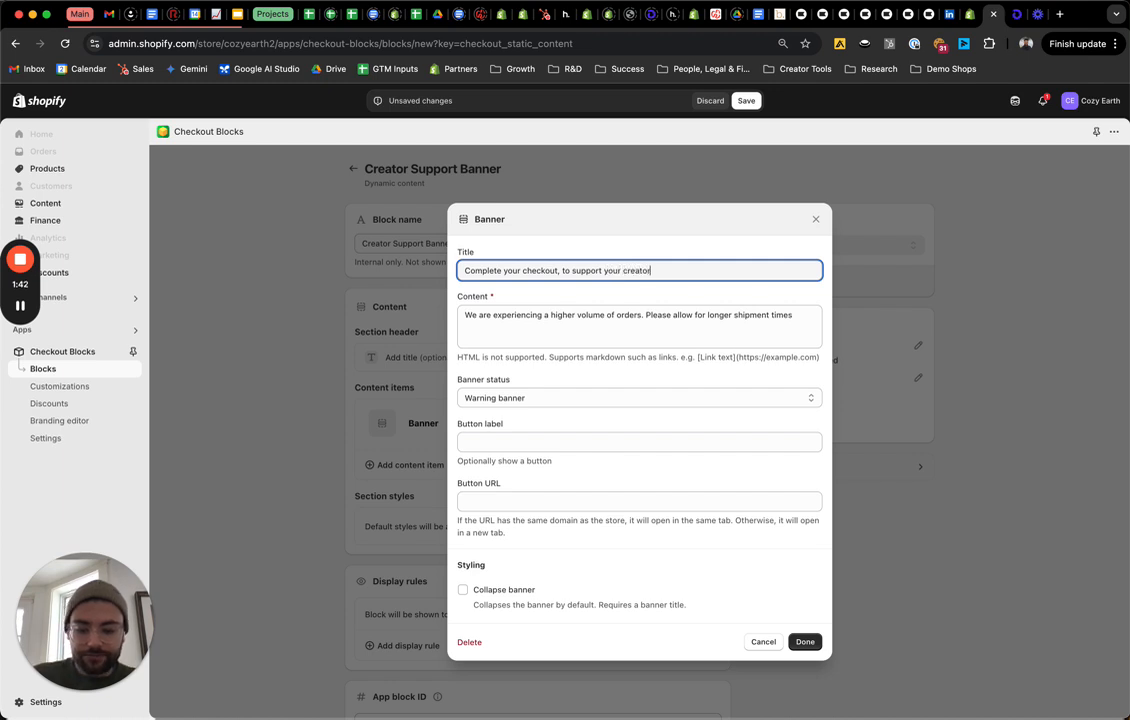
pyautogui.write('!')
# Step: Replace the banner content with "You're shopping a creator's affiliate link, by completing this checkout, you're supporting what they do best!"
pyautogui.tripleClick(532, 343)
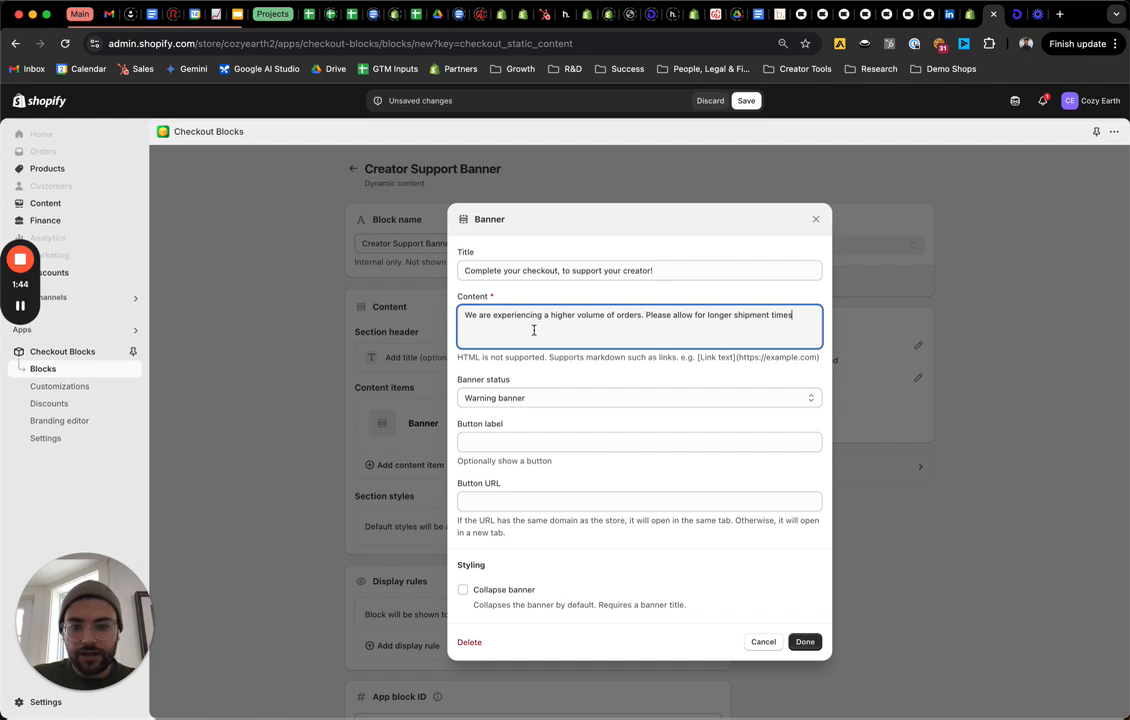
pyautogui.write('Yo')
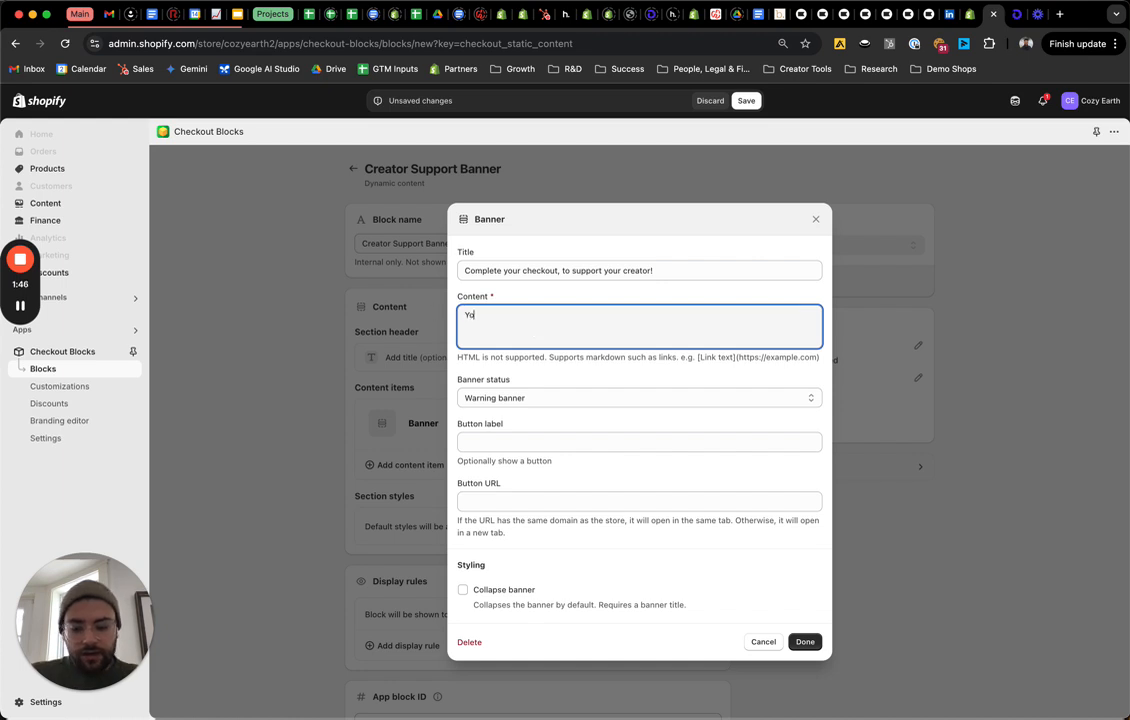
pyautogui.write("u're shopp")
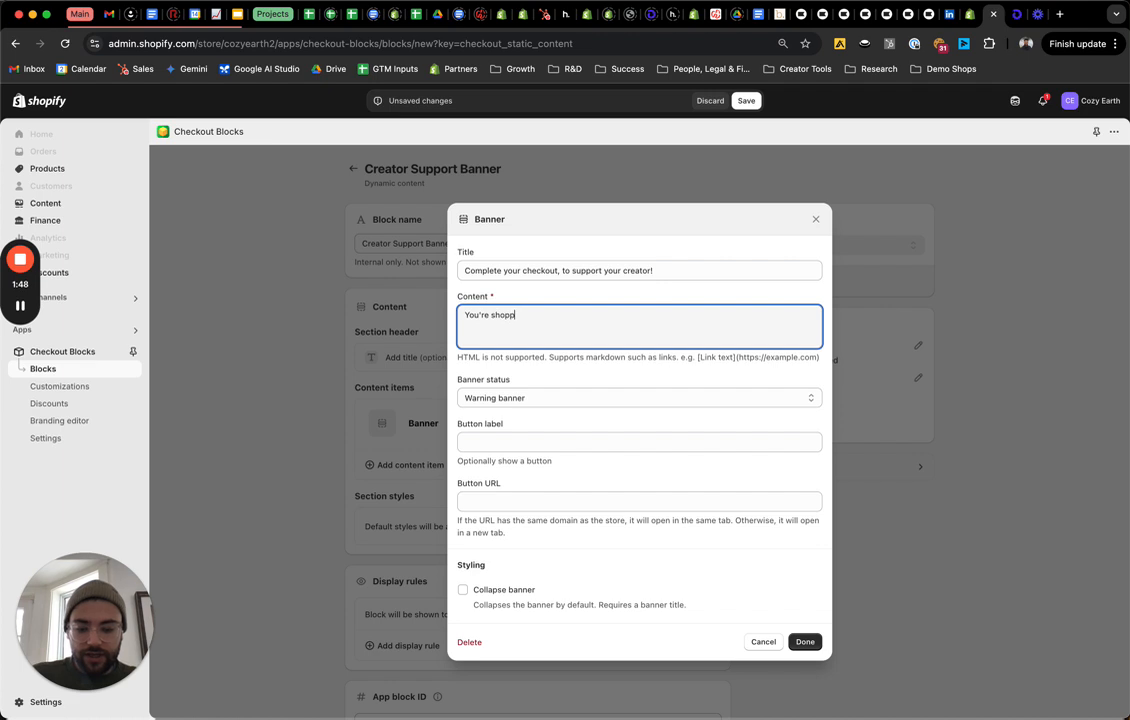
pyautogui.write("ing a creator's")
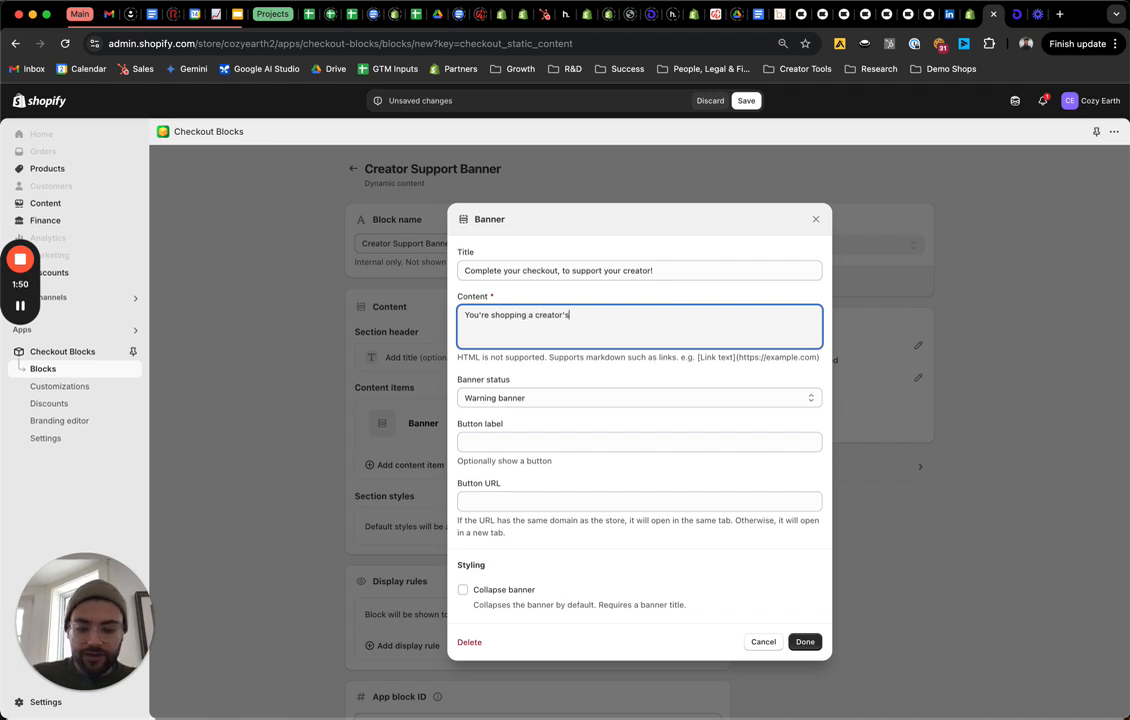
pyautogui.write(' affiliate link')
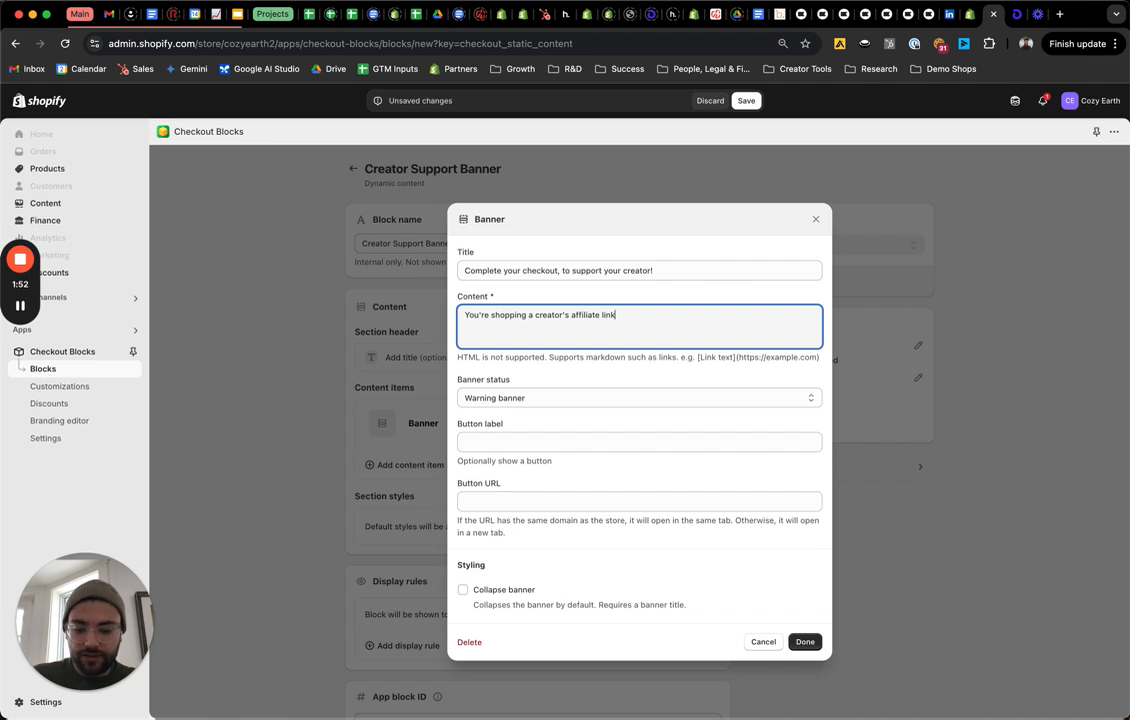
pyautogui.write(', by complet')
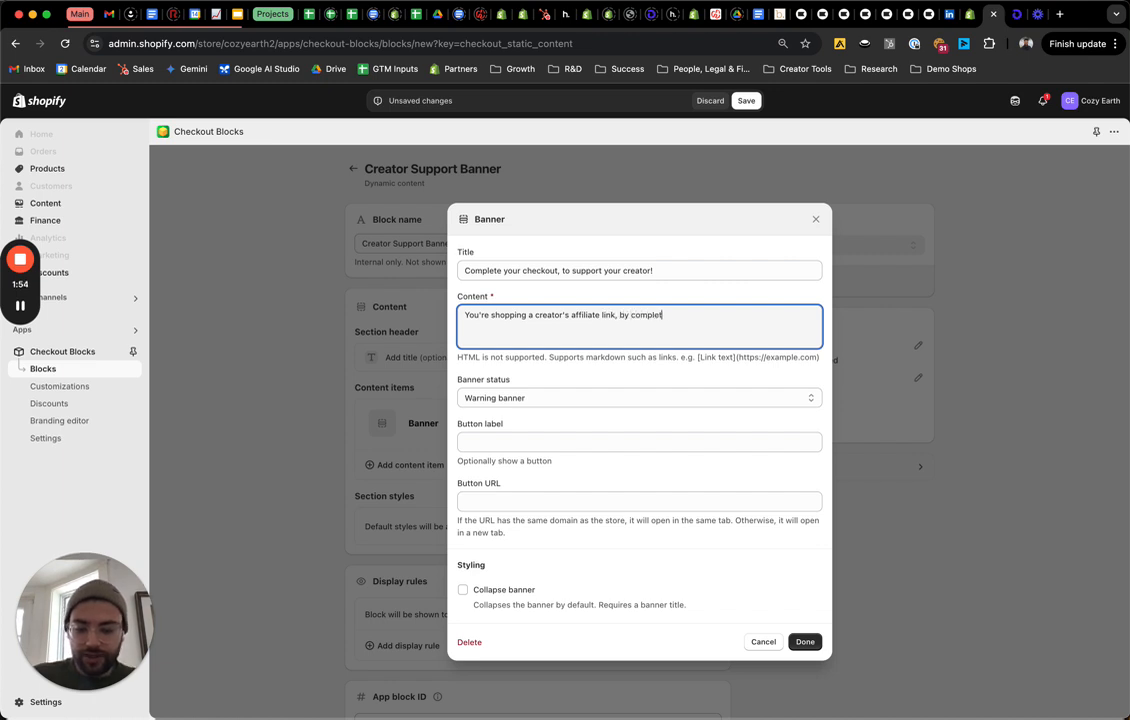
pyautogui.write('eing this check')
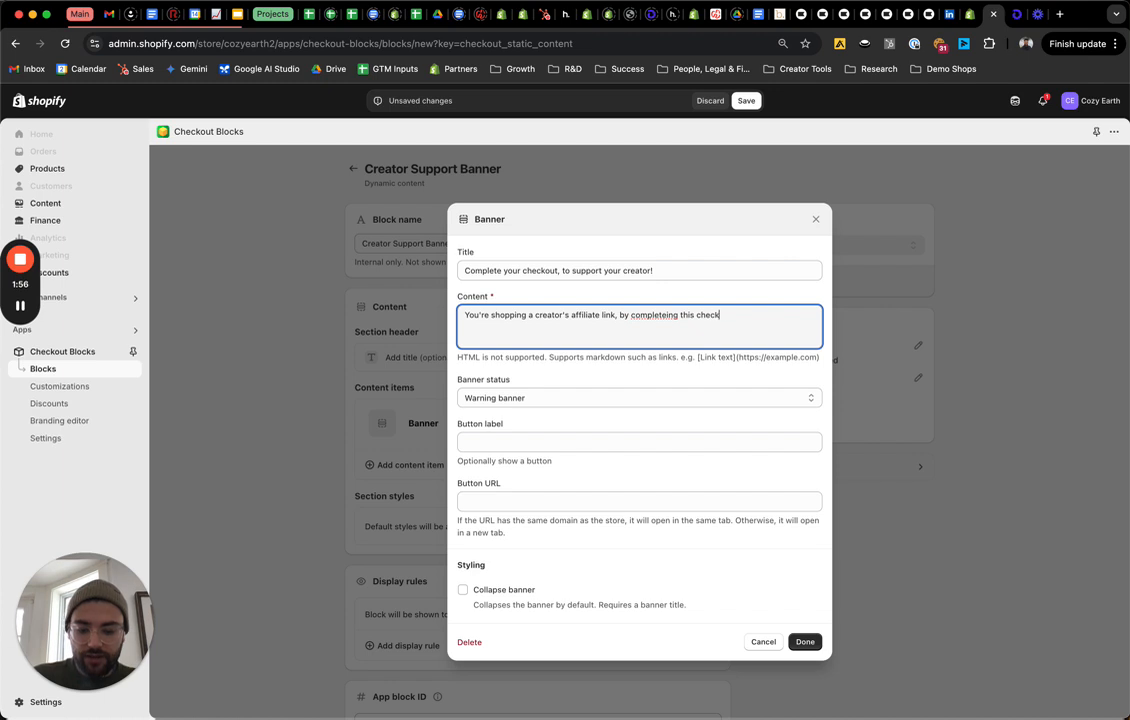
pyautogui.write("out, you're ")
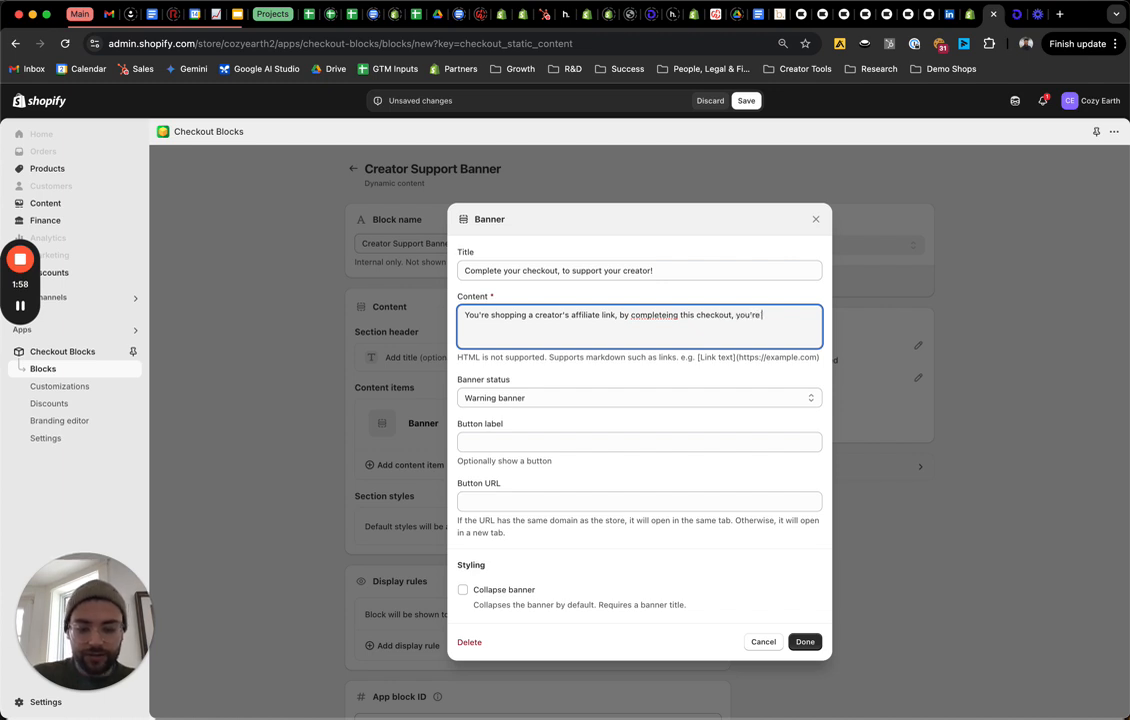
pyautogui.write('supporting what')
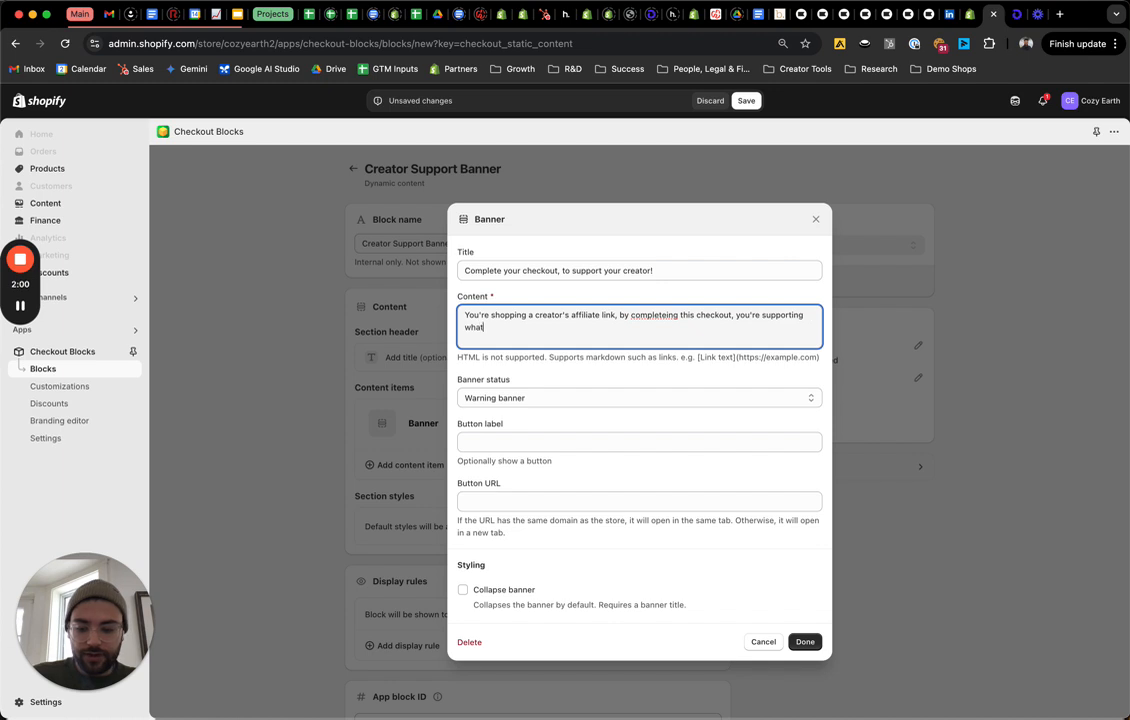
pyautogui.write(' they do best!')
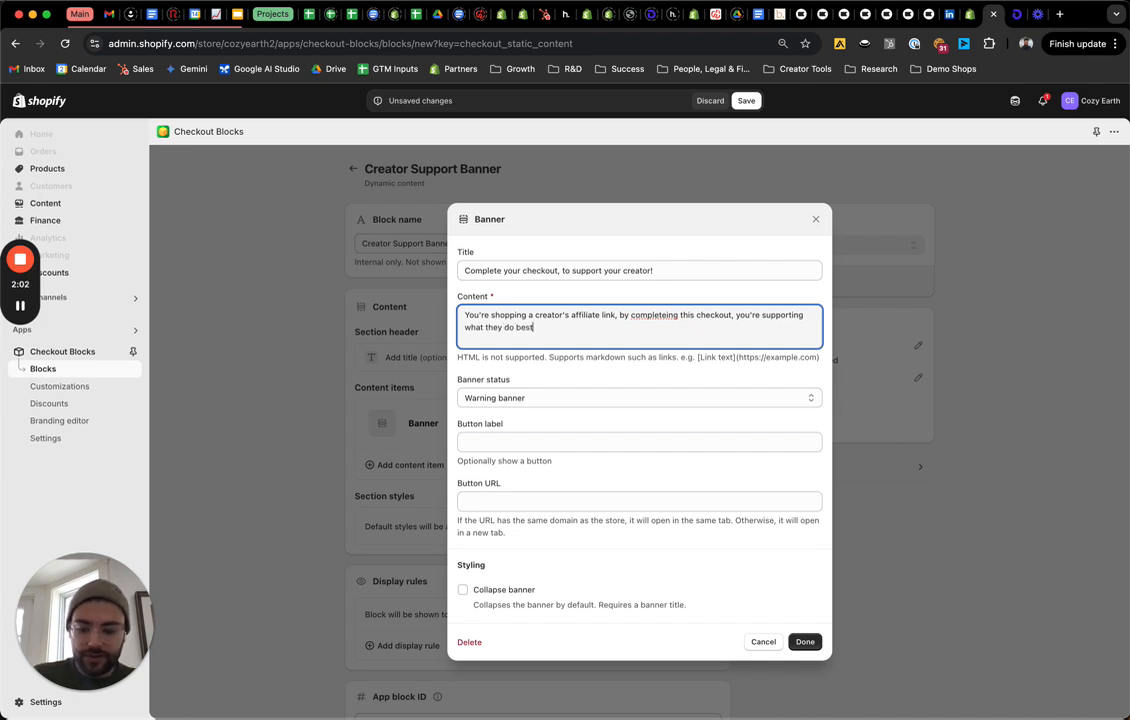
pyautogui.rightClick(665, 313)
pyautogui.click(681, 320)
pyautogui.click(667, 297)
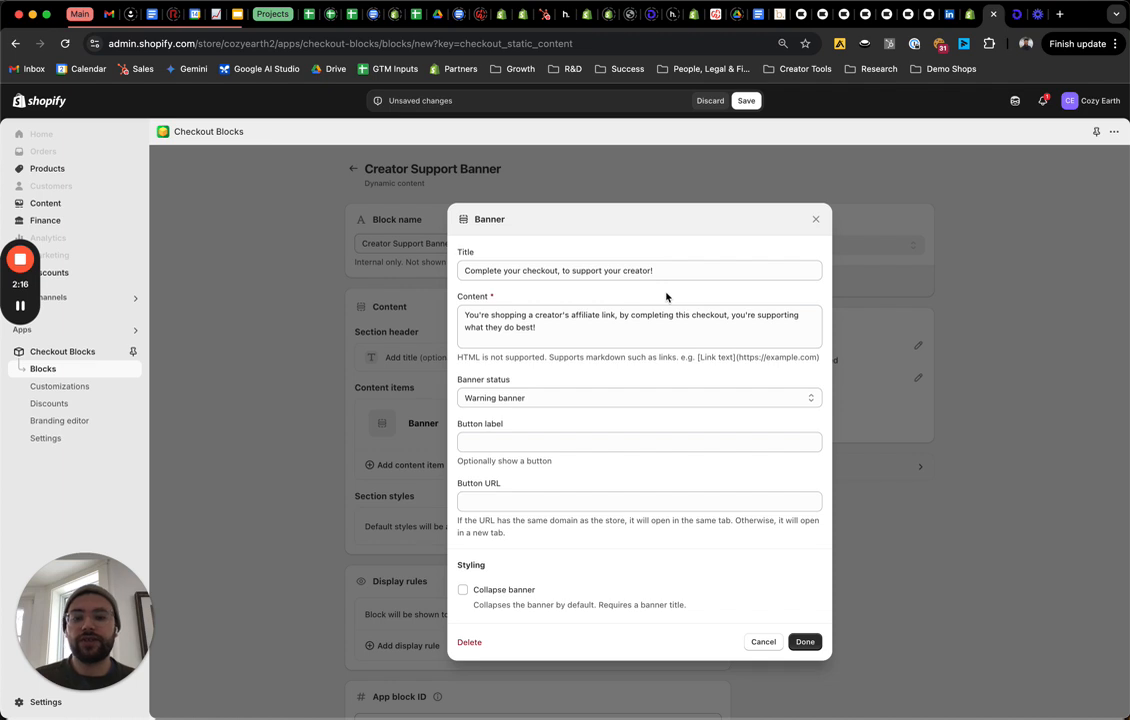
# Step: Set the banner status to Plain banner, leave the button fields empty, and confirm the banner item's settings
pyautogui.click(572, 398)
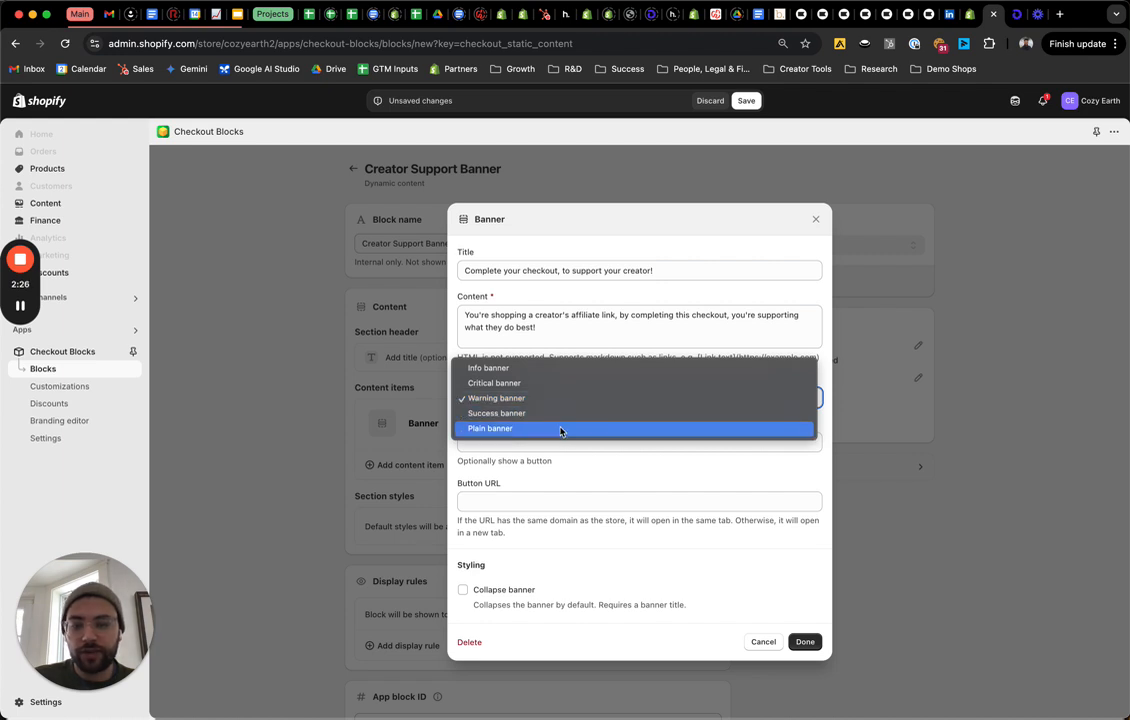
pyautogui.click(560, 431)
pyautogui.click(555, 398)
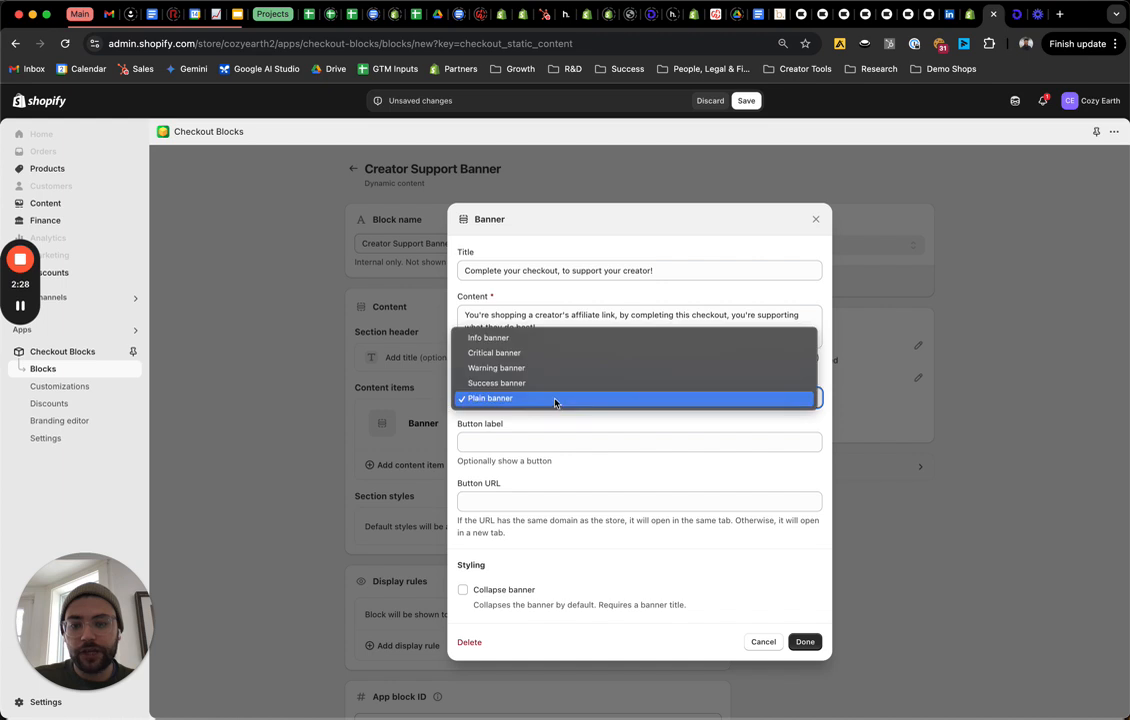
pyautogui.click(552, 381)
pyautogui.click(552, 399)
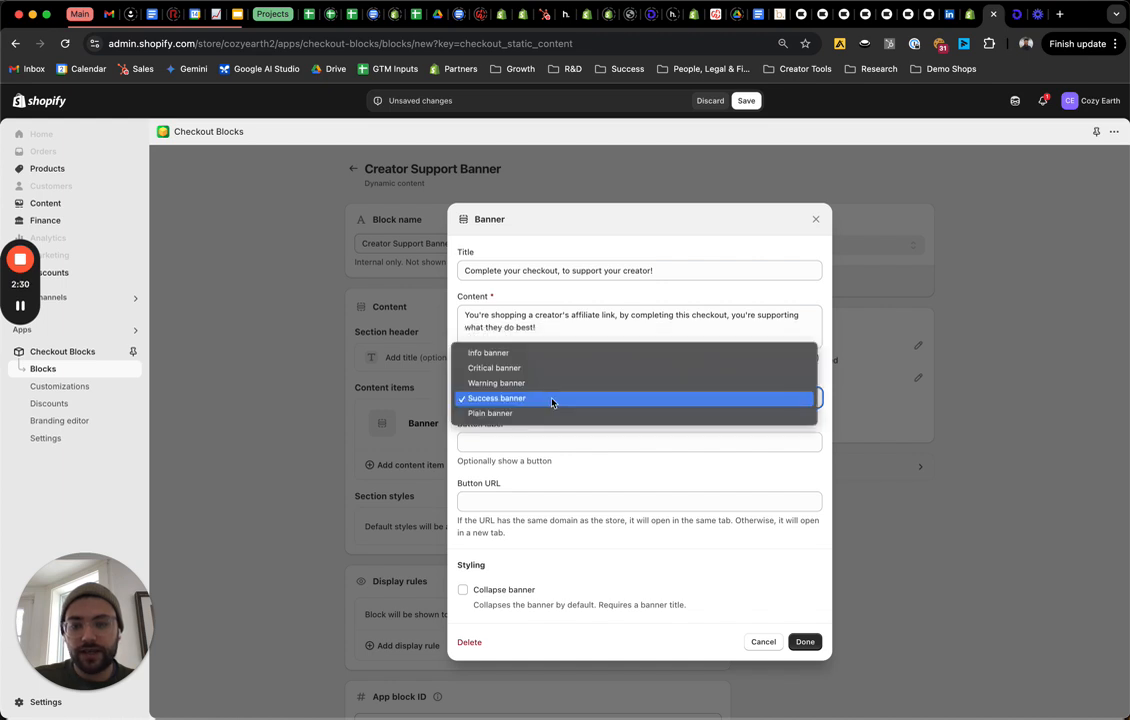
pyautogui.click(551, 412)
pyautogui.click(538, 427)
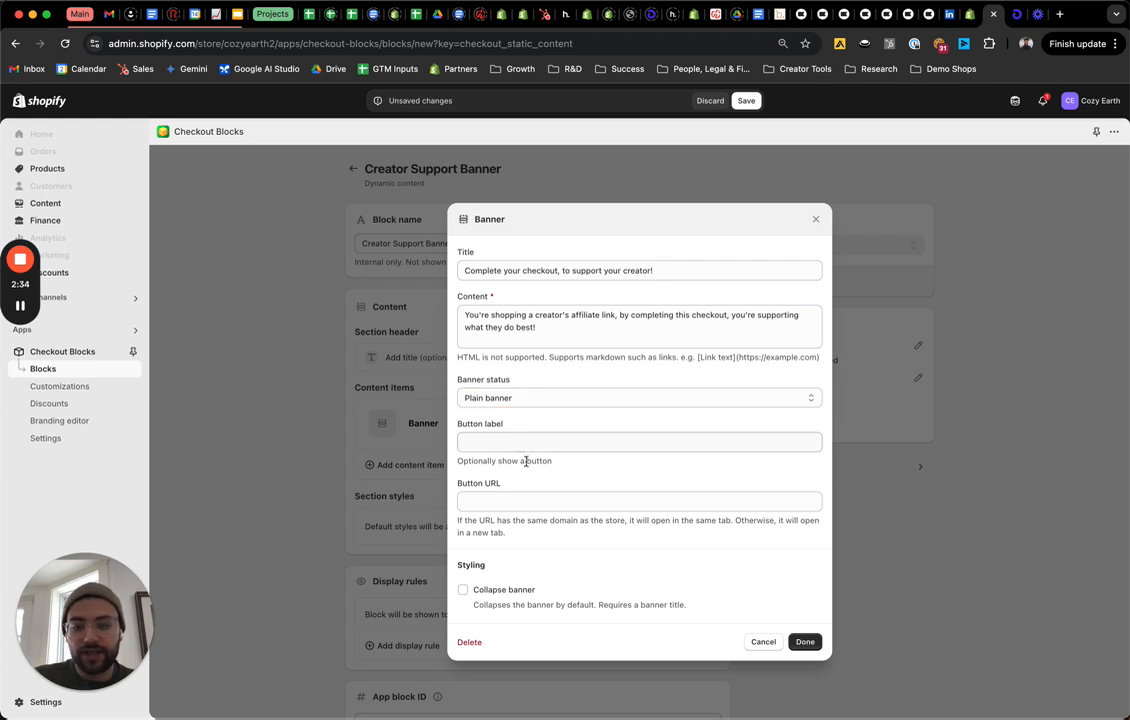
pyautogui.click(805, 642)
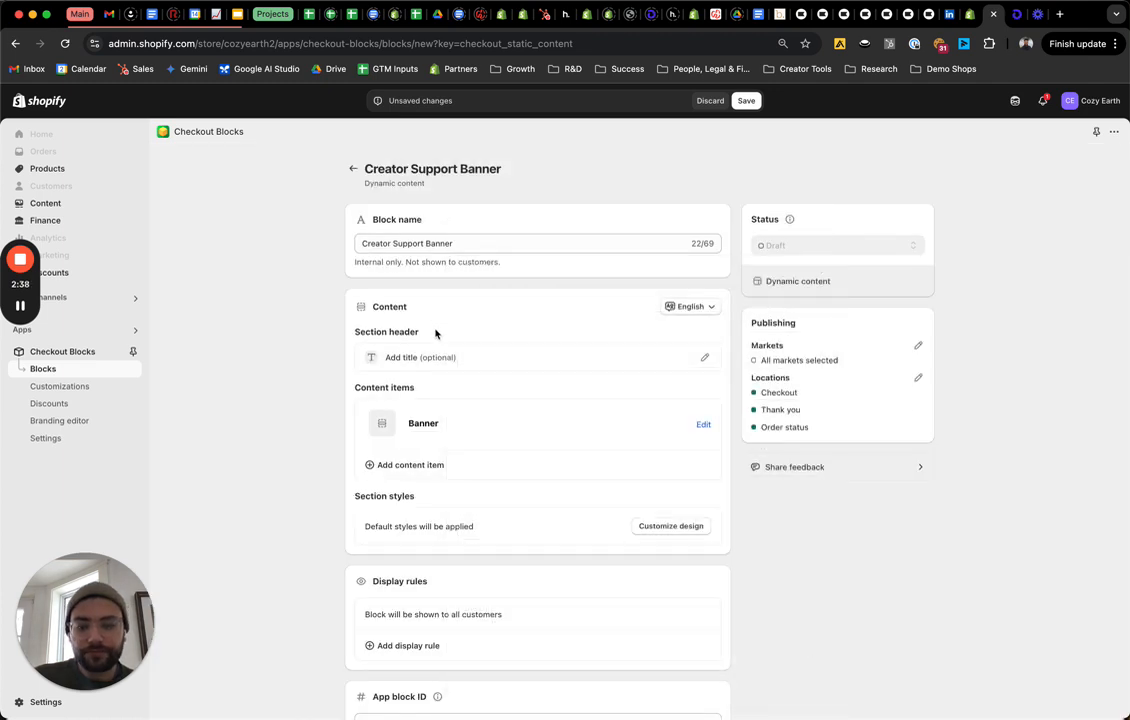
# Step: Add a Cart attributes display rule to the Creator Support Banner block
pyautogui.scroll(-2, 419, 468)
pyautogui.scroll(-1, 419, 470)
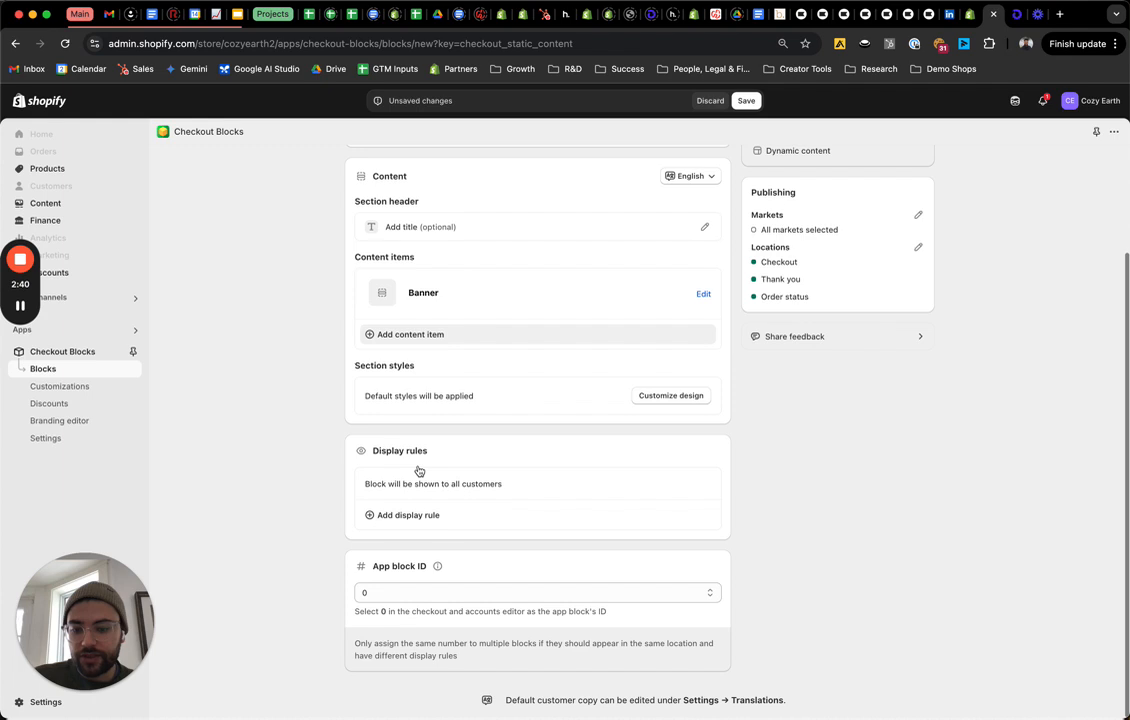
pyautogui.click(408, 516)
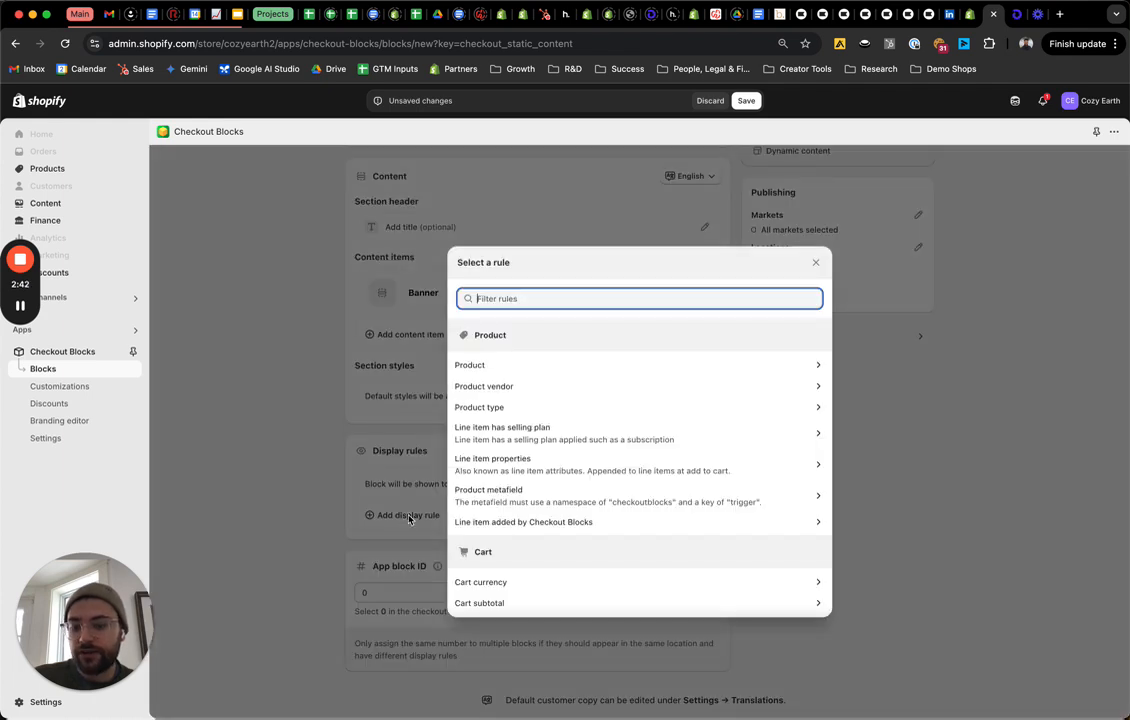
pyautogui.scroll(-5, 620, 409)
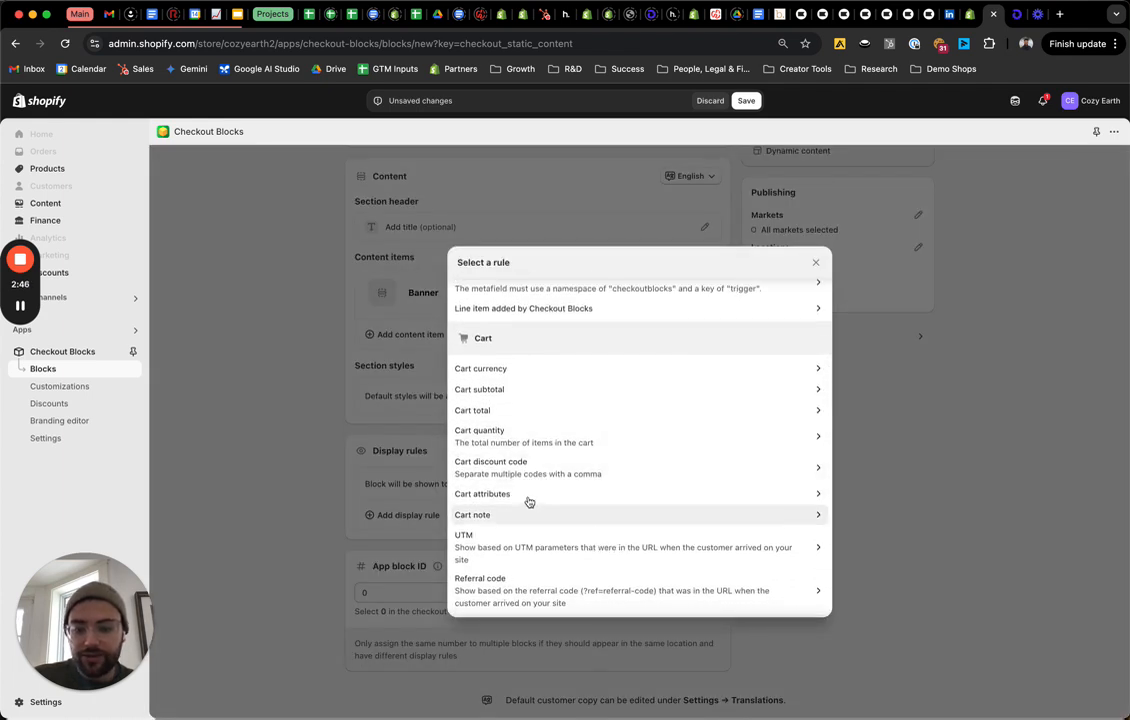
pyautogui.click(527, 494)
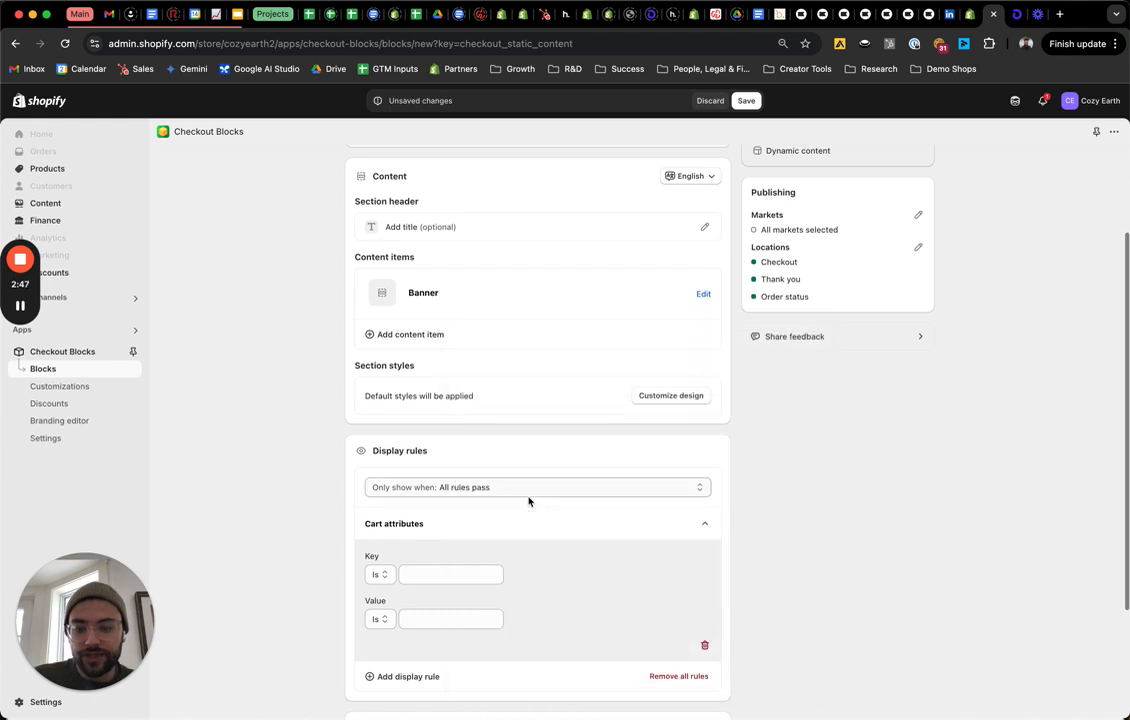
# Step: Set the cart attributes rule so the key contains cc-creator-id and the value is Any
pyautogui.click(445, 578)
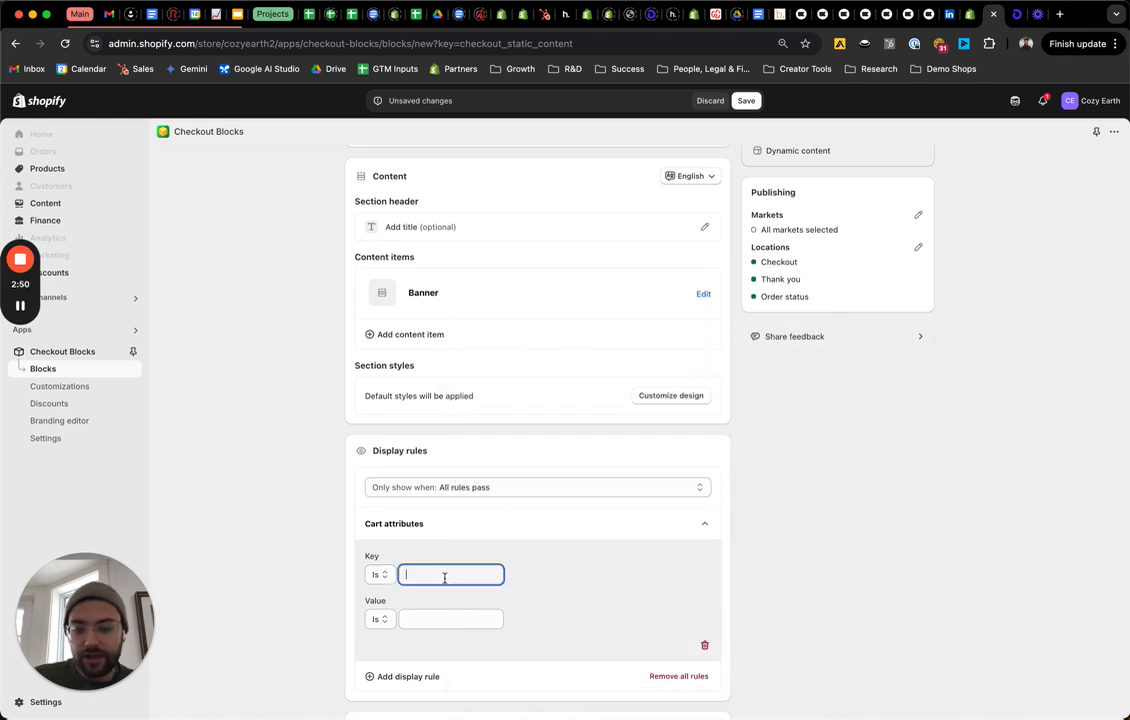
pyautogui.press('super+v')
pyautogui.click(380, 575)
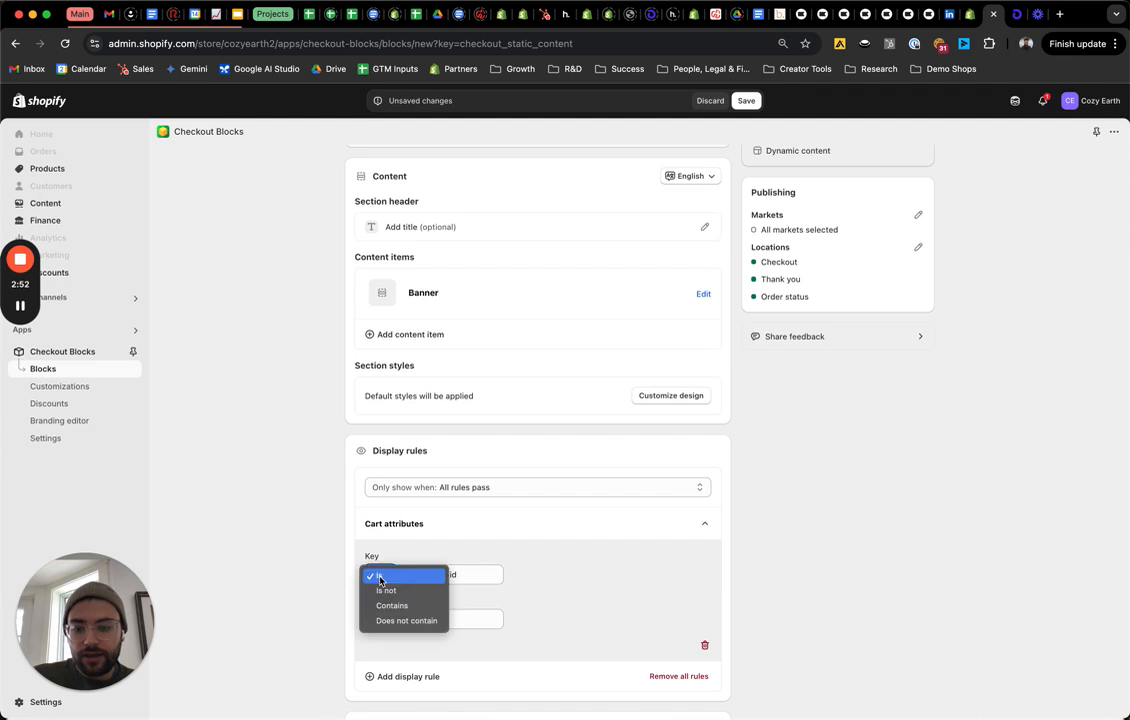
pyautogui.click(385, 605)
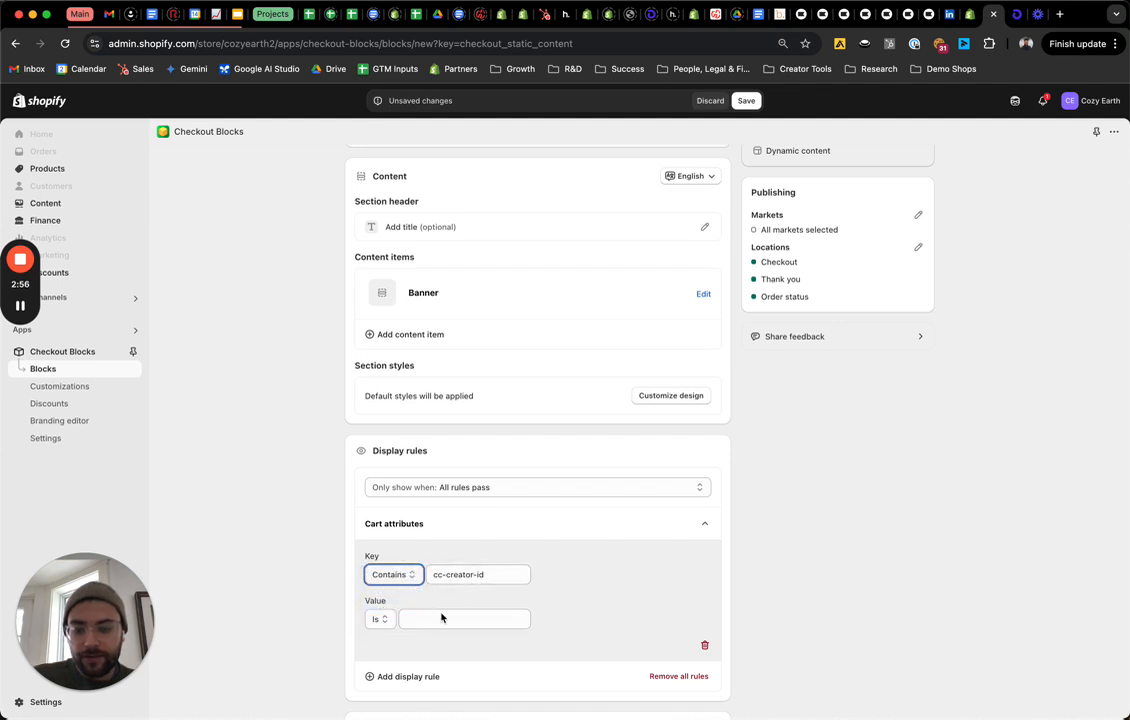
pyautogui.click(380, 620)
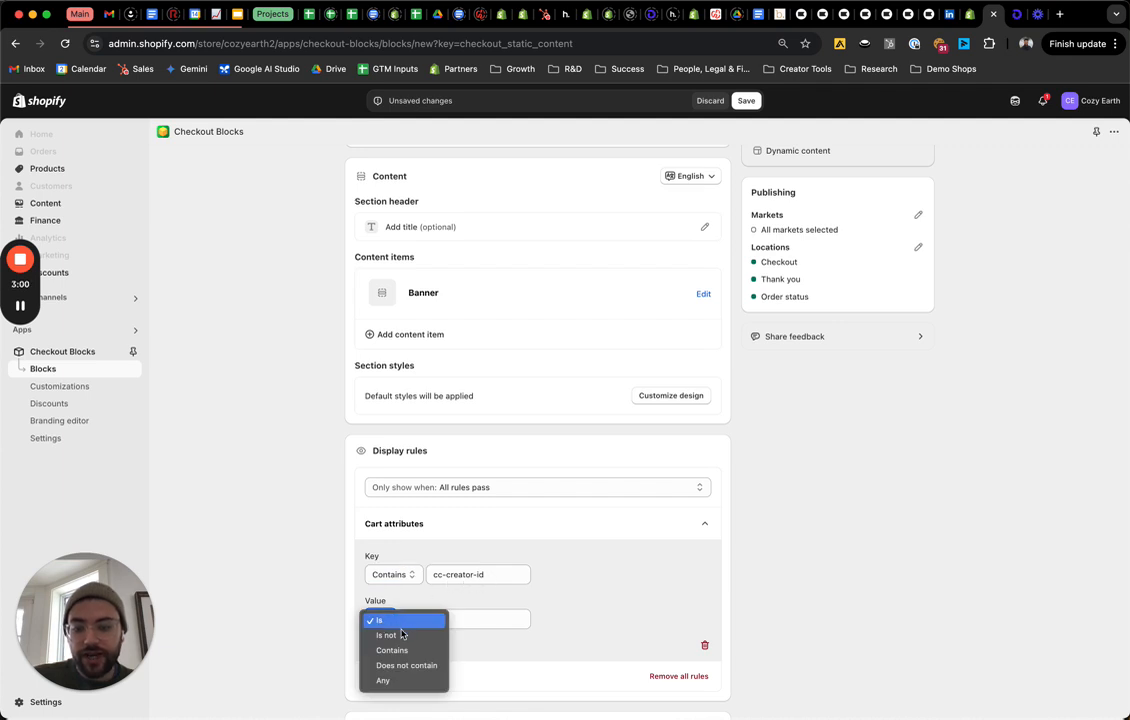
pyautogui.click(401, 685)
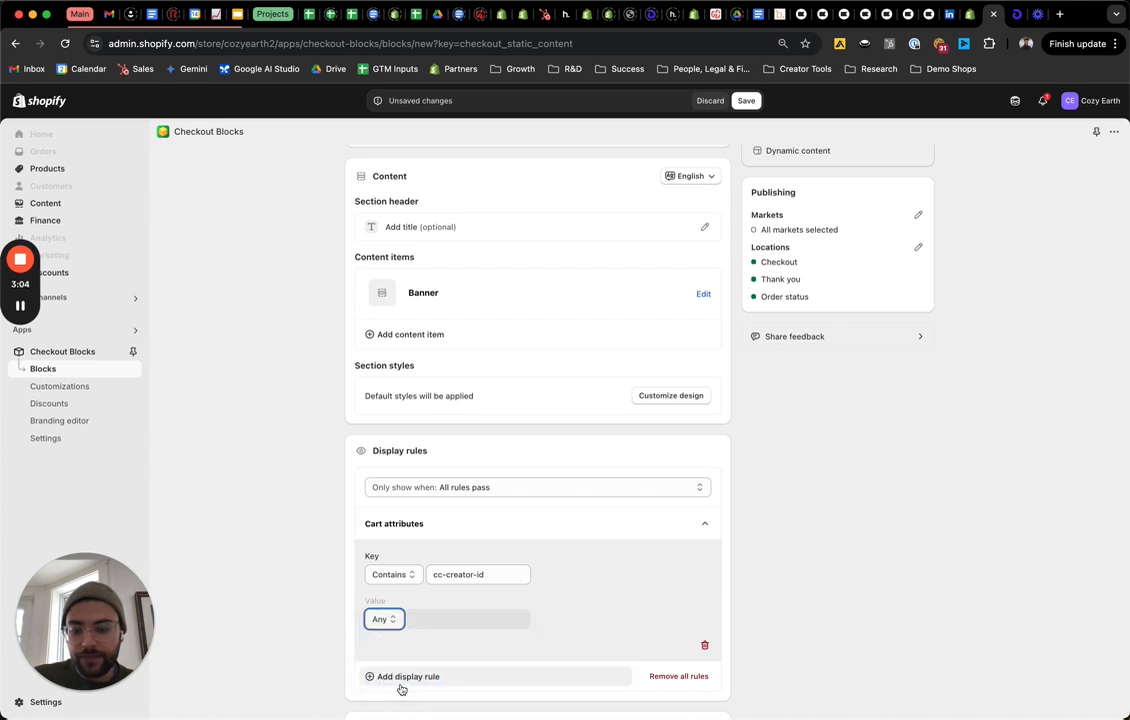
# Step: Set the block's App block ID to 9
pyautogui.scroll(-2, 552, 598)
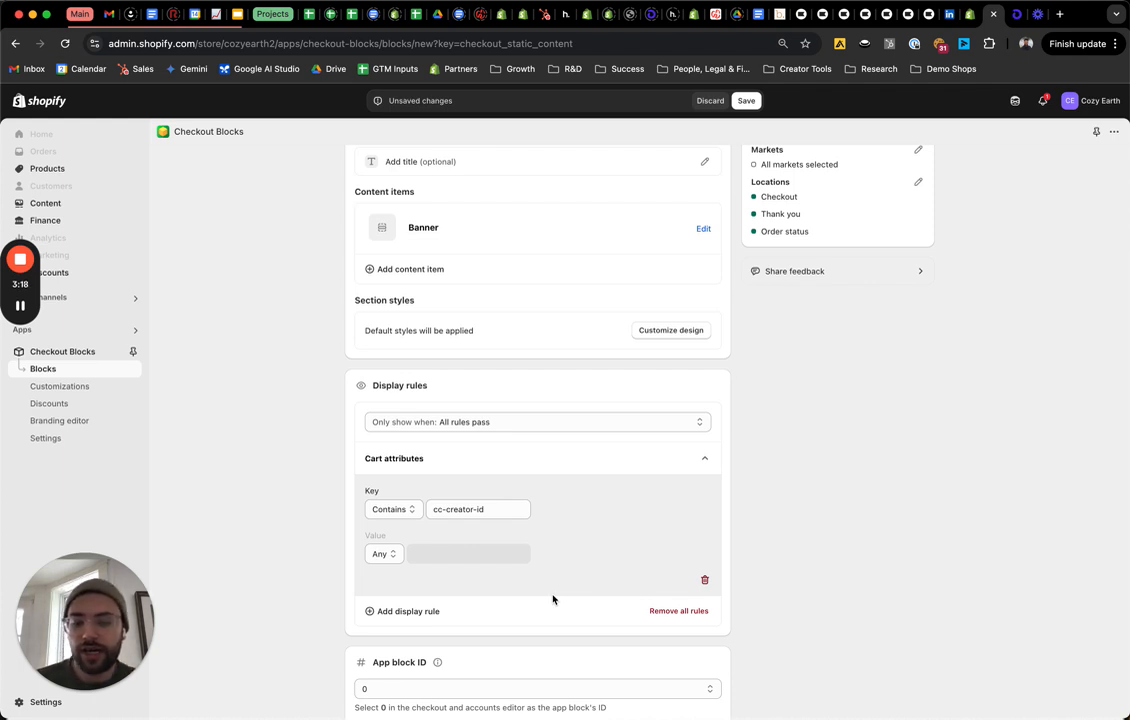
pyautogui.scroll(-2, 553, 599)
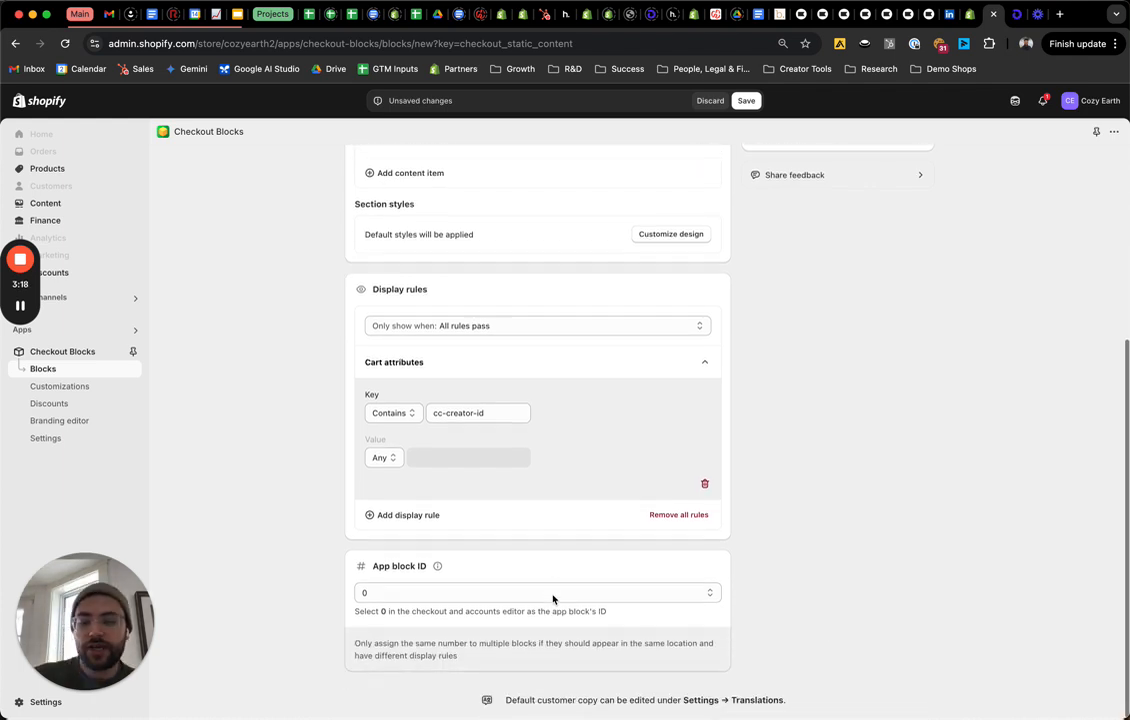
pyautogui.click(452, 595)
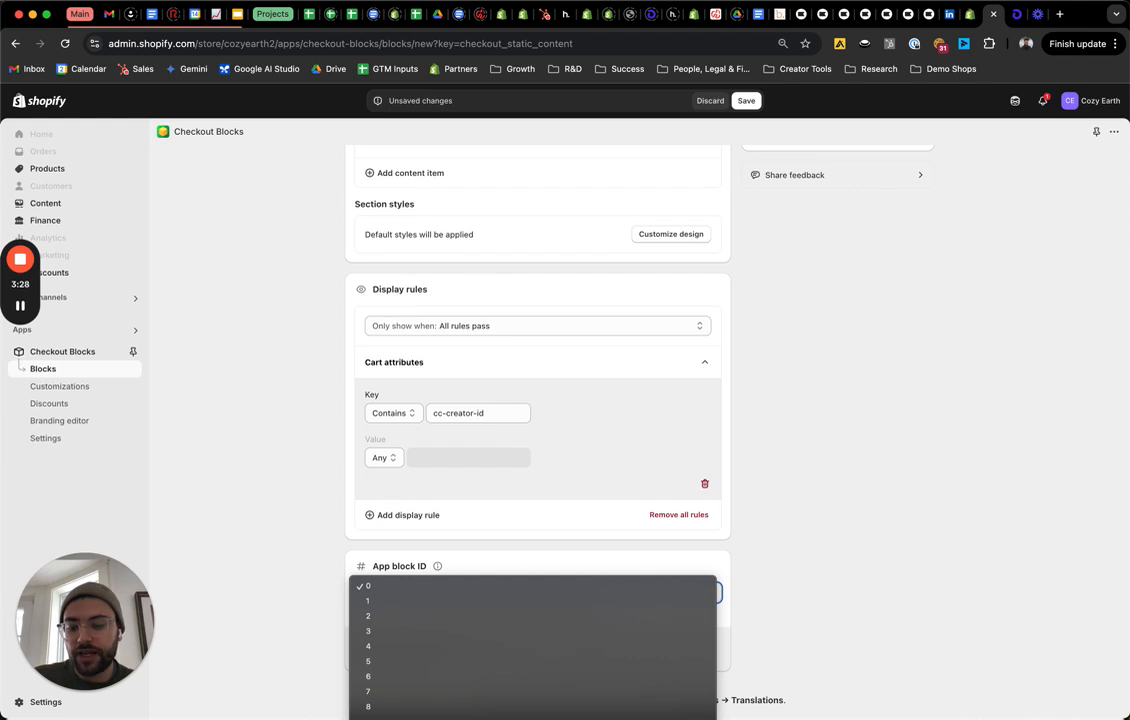
pyautogui.click(400, 717)
pyautogui.click(501, 558)
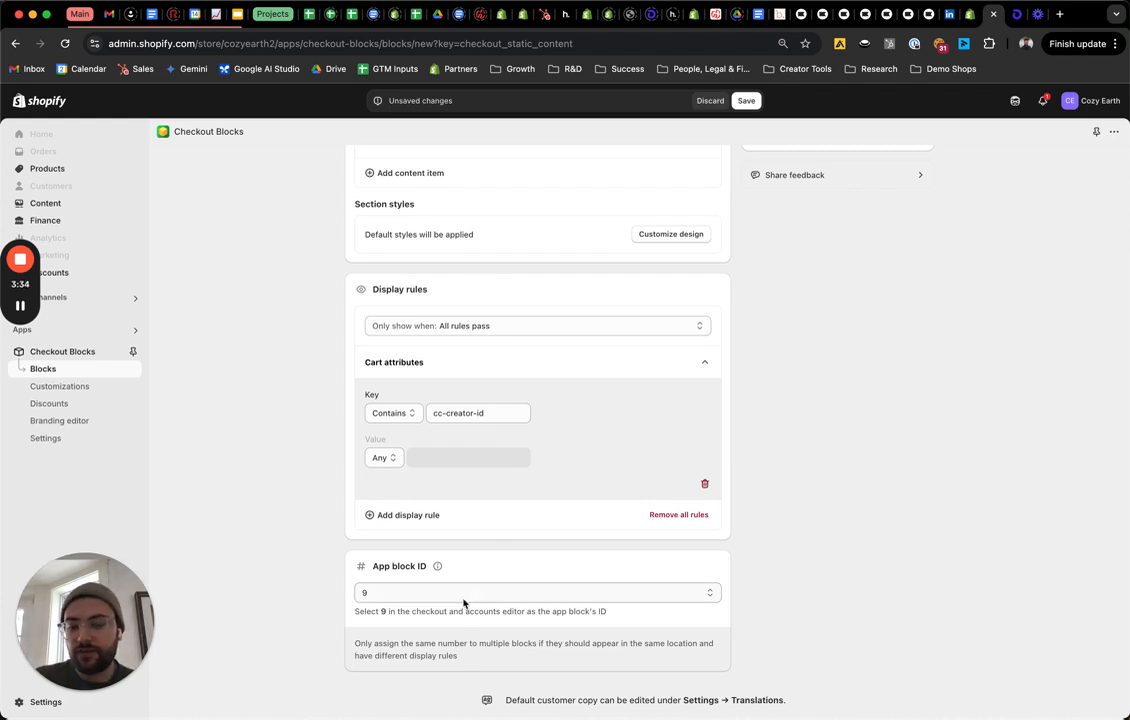
# Step: Review the Creator Support Banner block's settings and the key in its cart attributes rule
pyautogui.scroll(2, 489, 558)
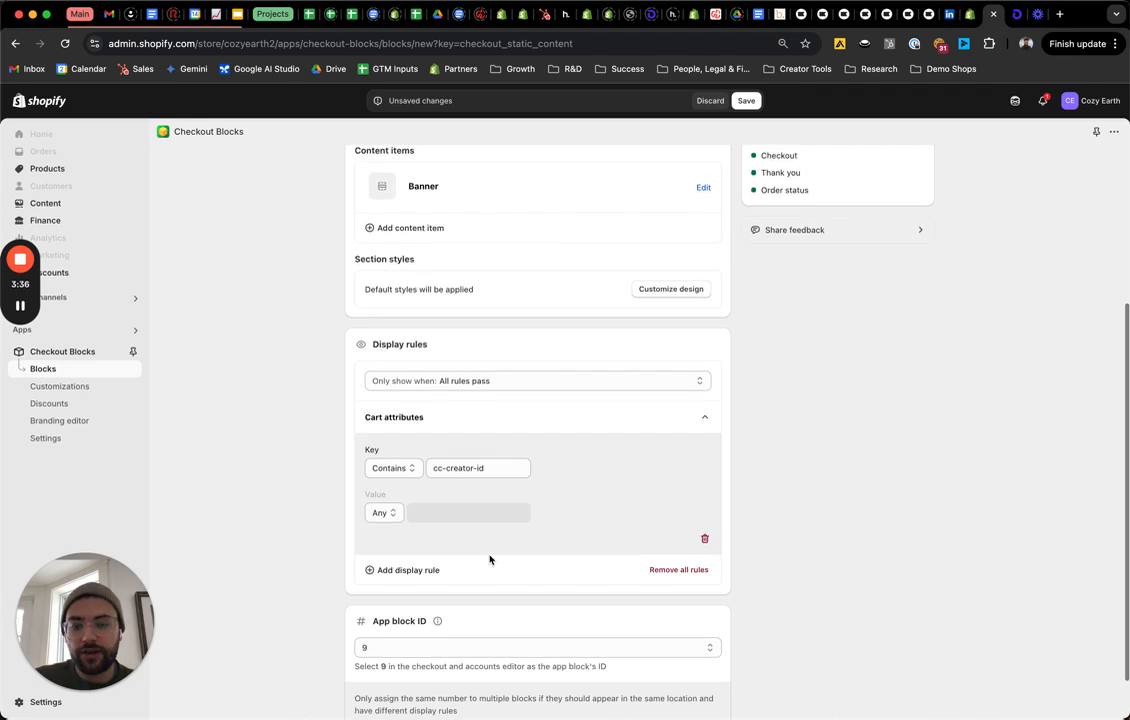
pyautogui.scroll(5, 445, 380)
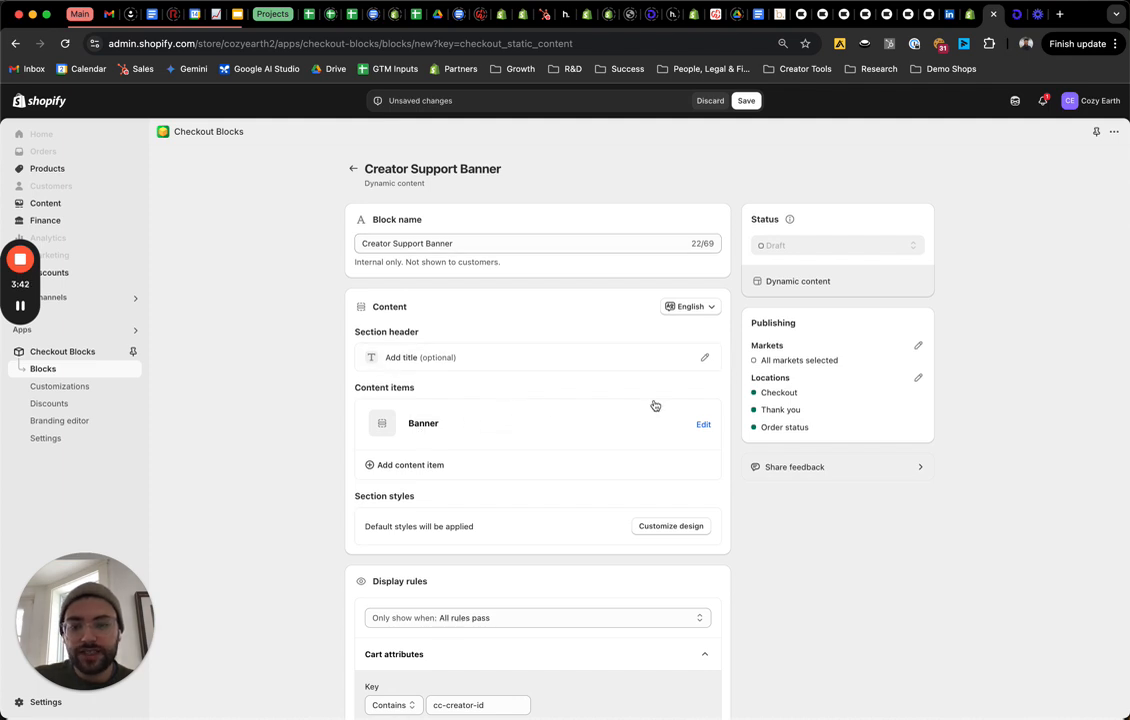
pyautogui.scroll(-5, 560, 413)
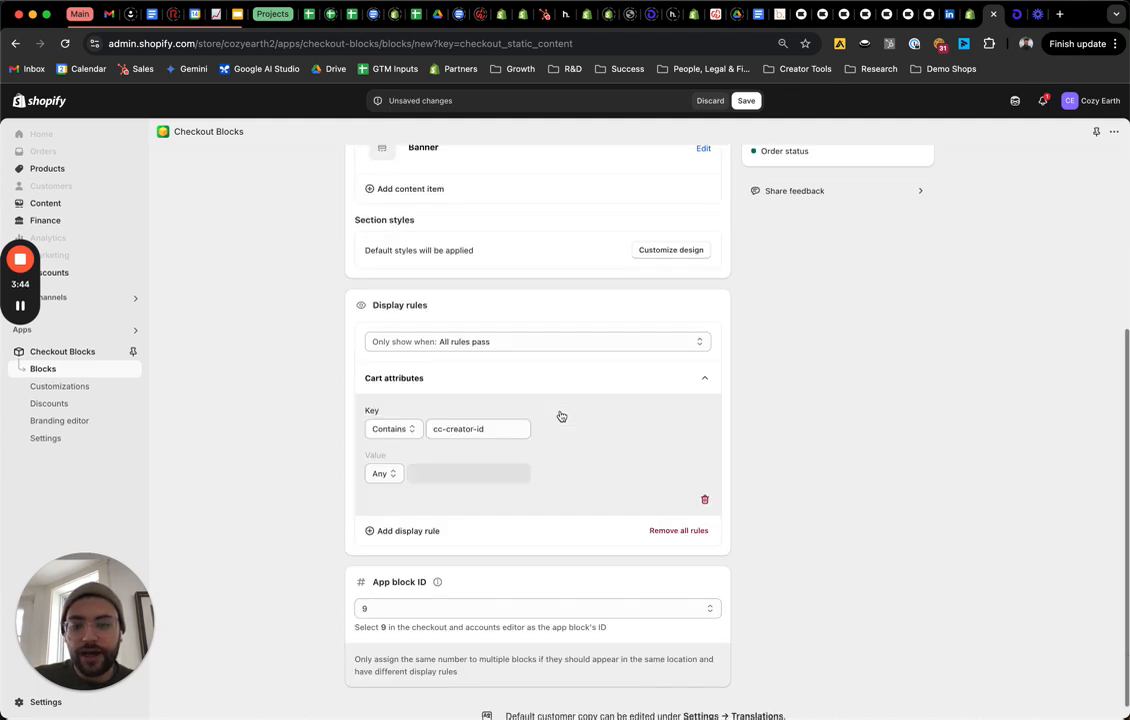
pyautogui.moveTo(508, 432); pyautogui.dragTo(430, 424)
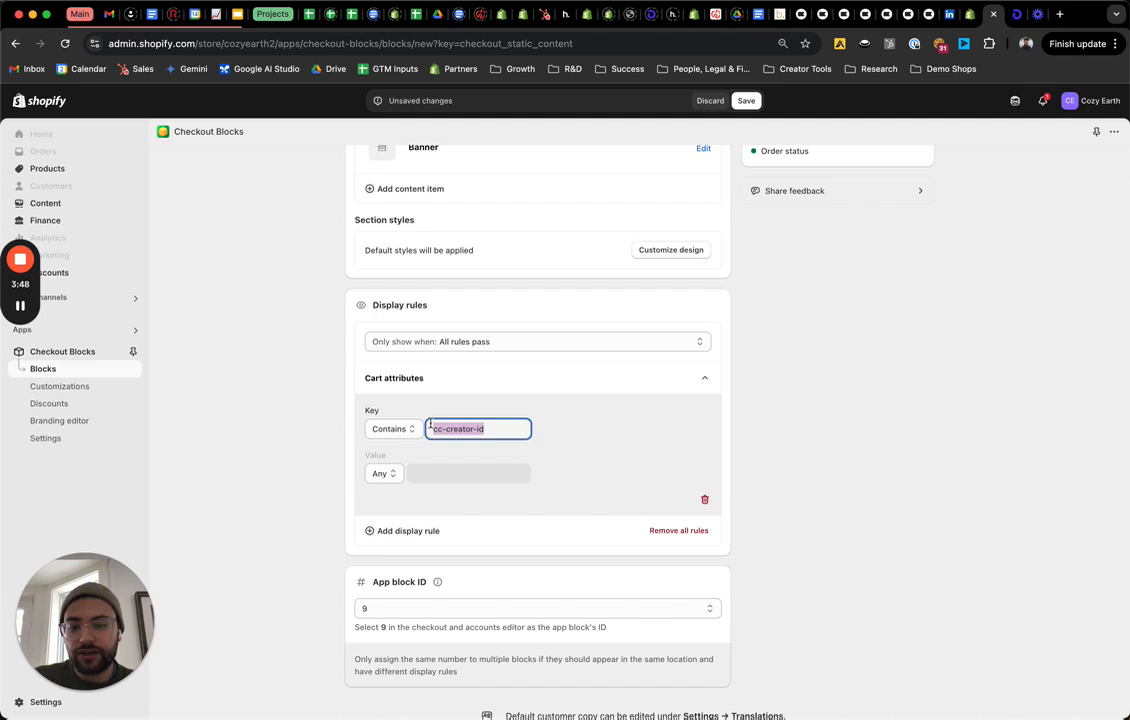
pyautogui.click(593, 435)
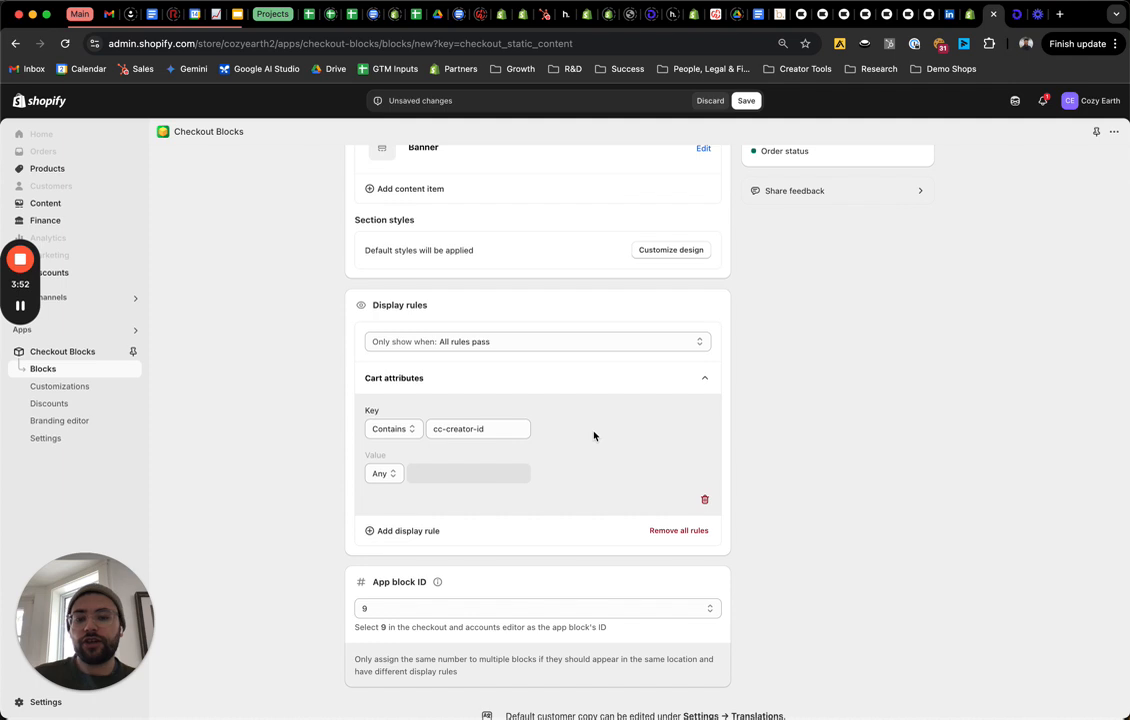
# Step: Add a Text content item, insert the {{ shop.name }} variable in its Markdown content, and close its settings without applying them
pyautogui.scroll(3, 593, 435)
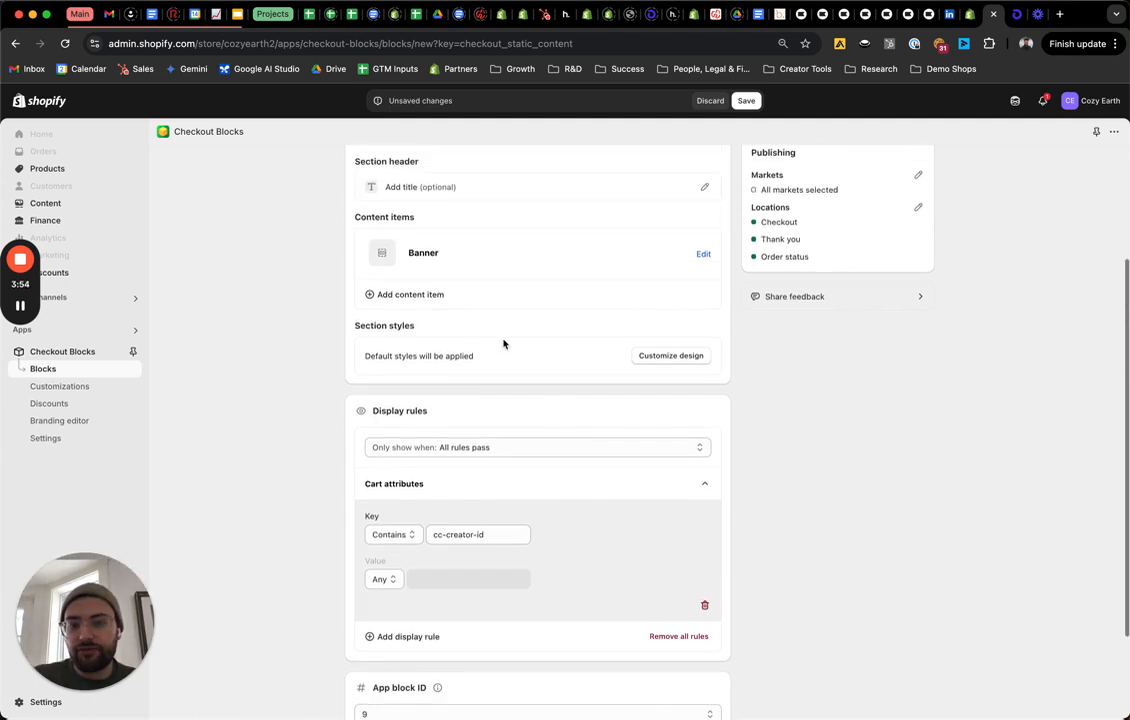
pyautogui.click(430, 295)
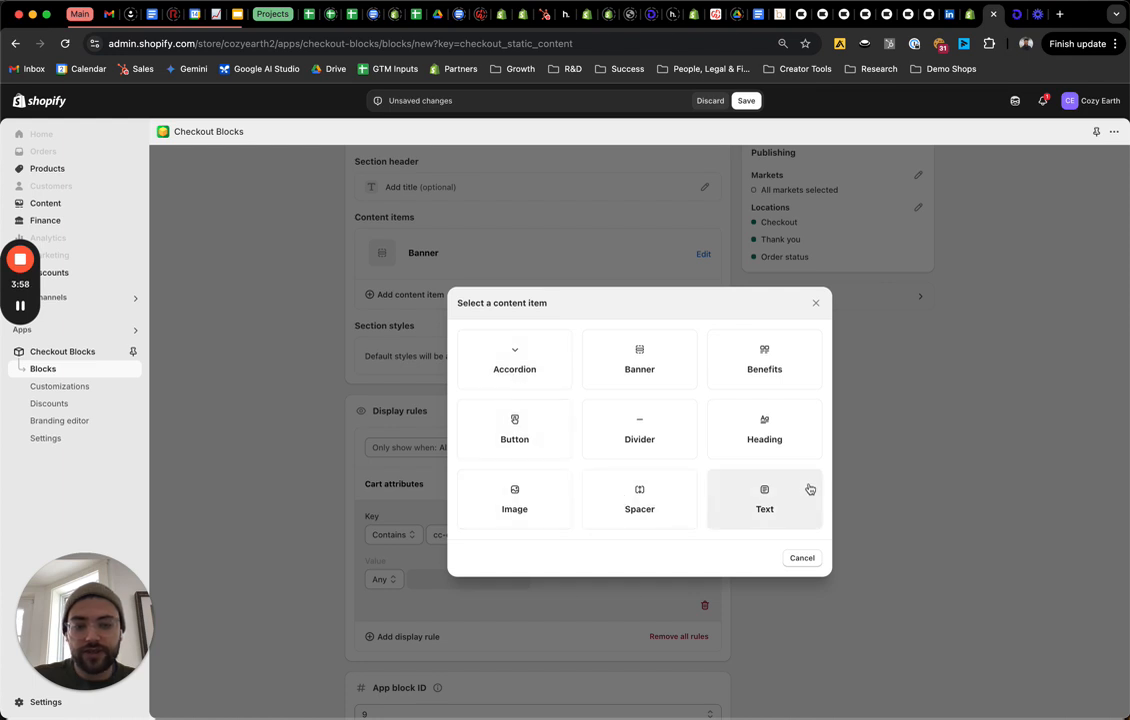
pyautogui.click(765, 495)
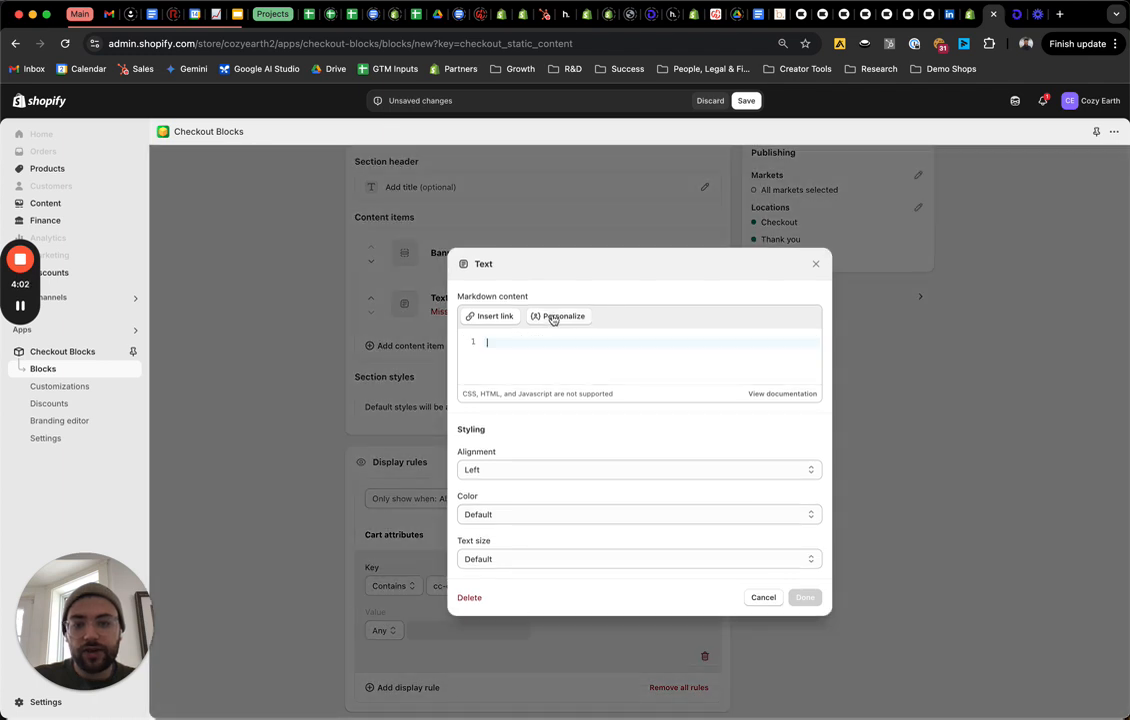
pyautogui.click(552, 316)
pyautogui.scroll(-1, 600, 428)
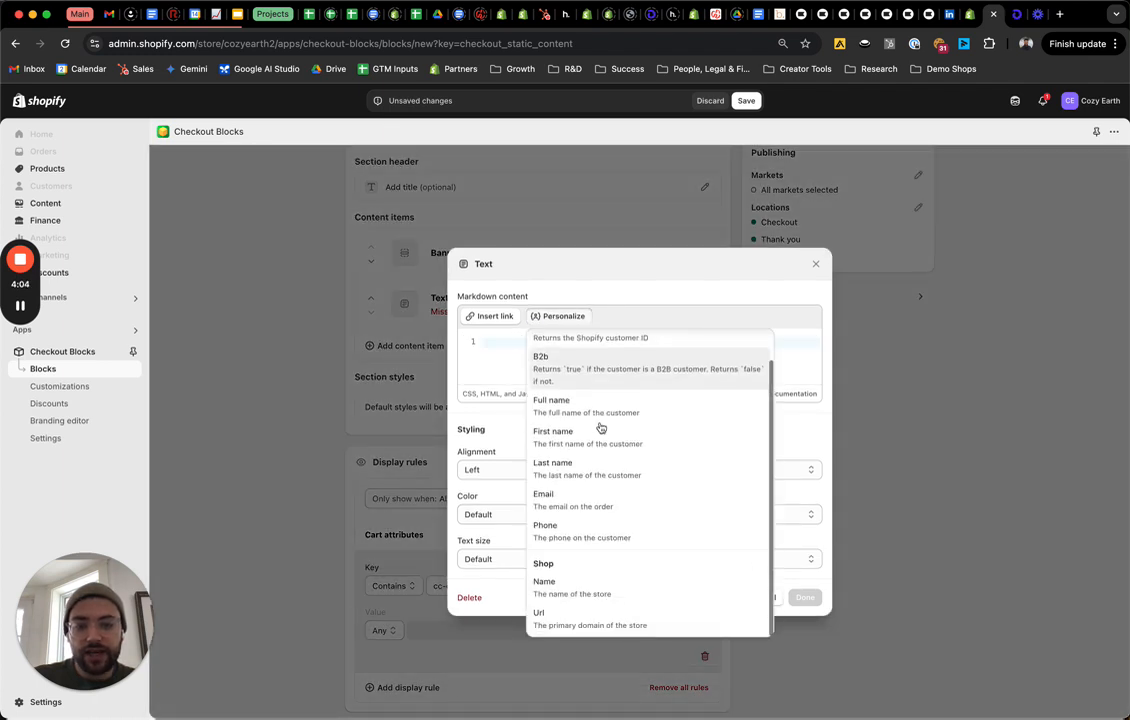
pyautogui.scroll(1, 580, 520)
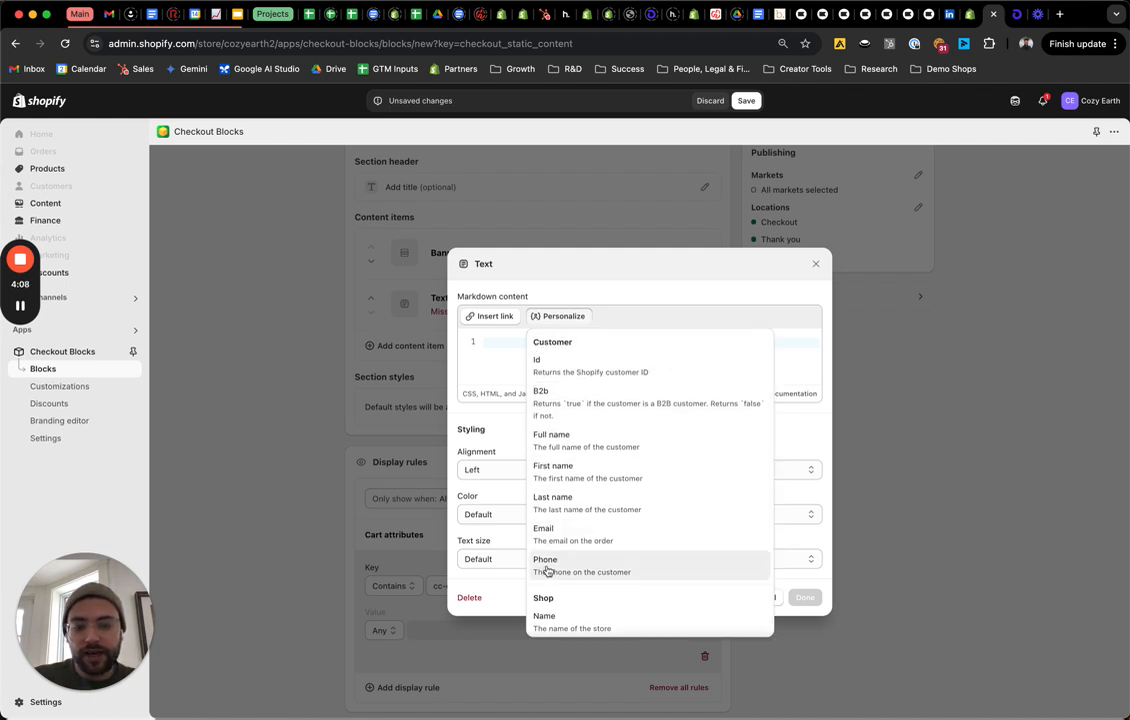
pyautogui.scroll(-1, 548, 575)
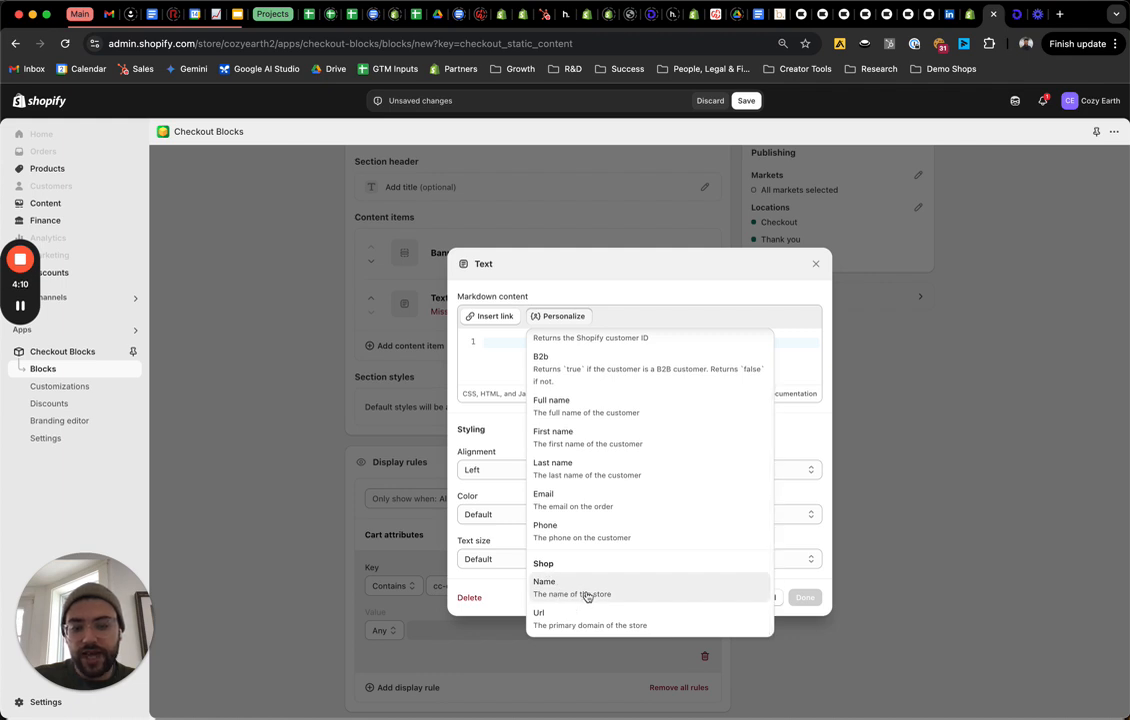
pyautogui.click(587, 597)
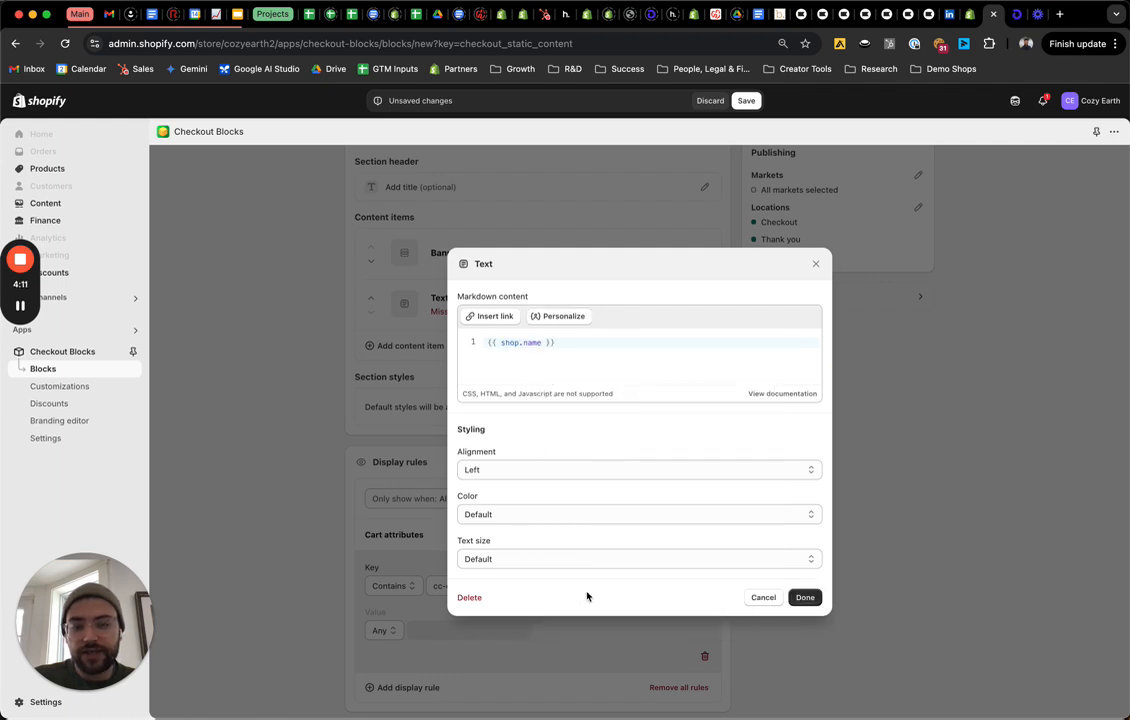
pyautogui.click(578, 347)
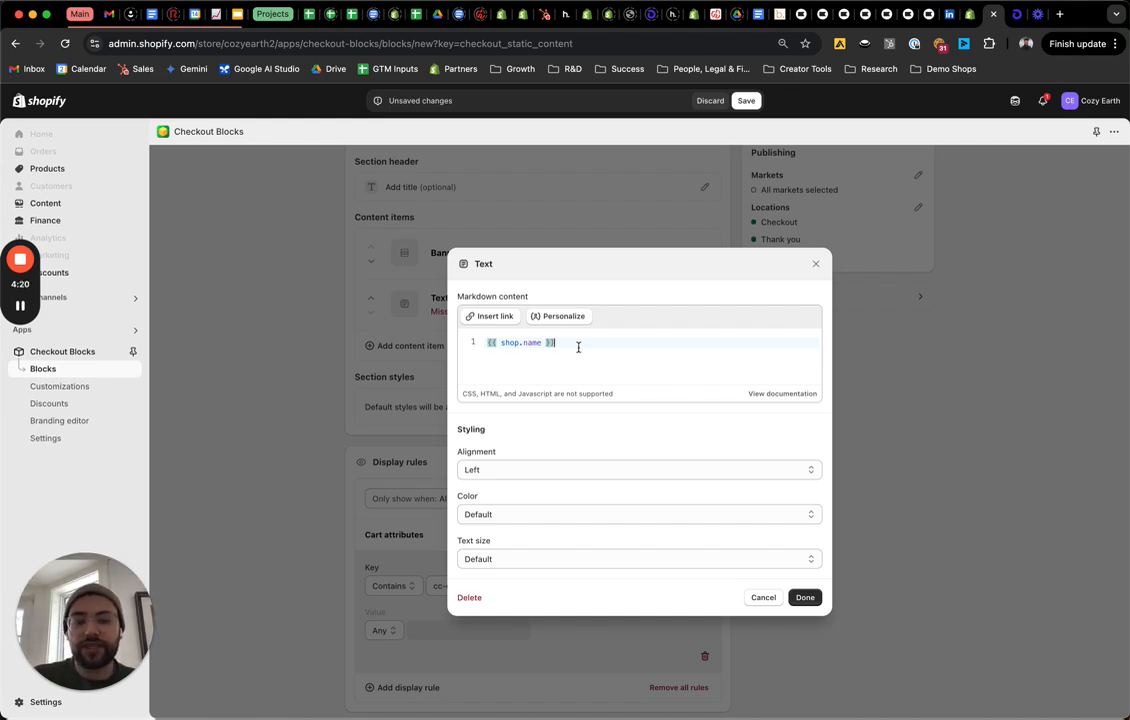
pyautogui.moveTo(578, 346); pyautogui.dragTo(485, 342)
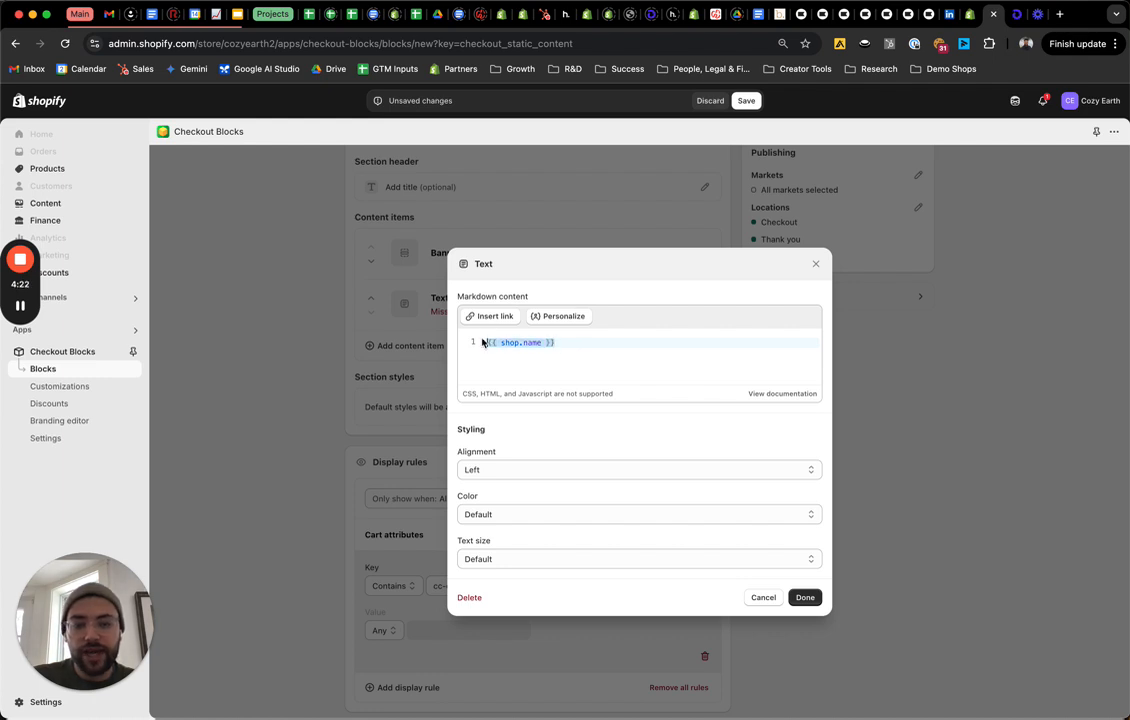
pyautogui.click(815, 264)
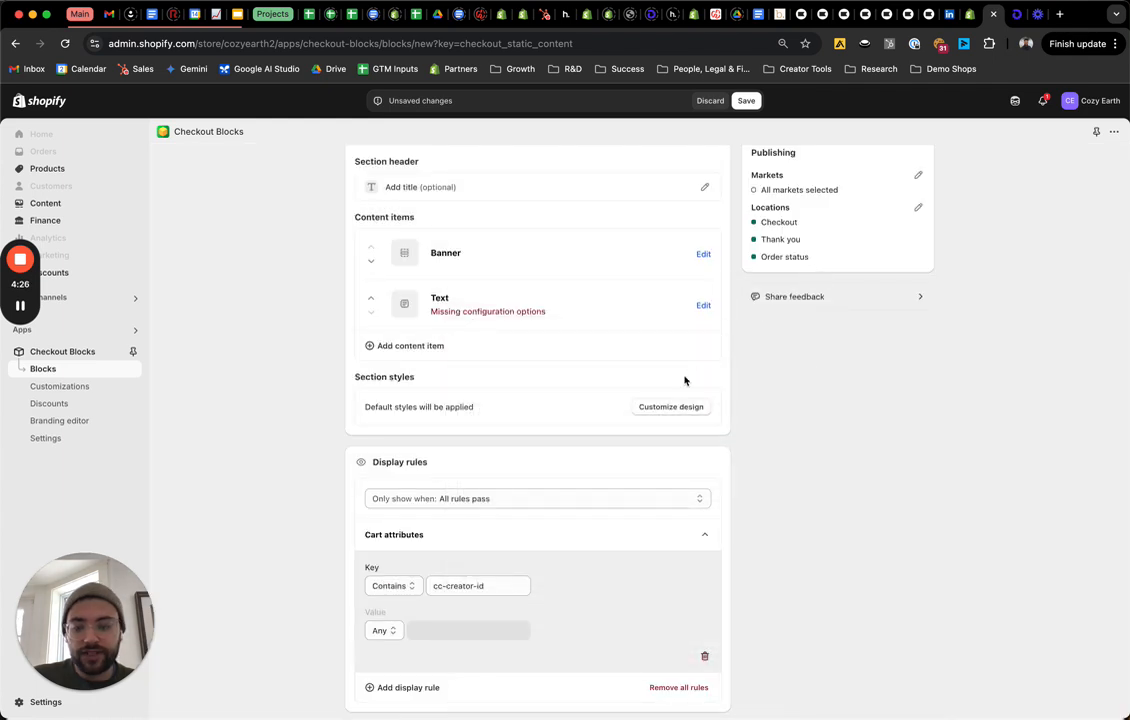
# Step: Leave the new block unsaved, return to the list of all blocks, and open the Creator Discount Banner block
pyautogui.scroll(3, 700, 360)
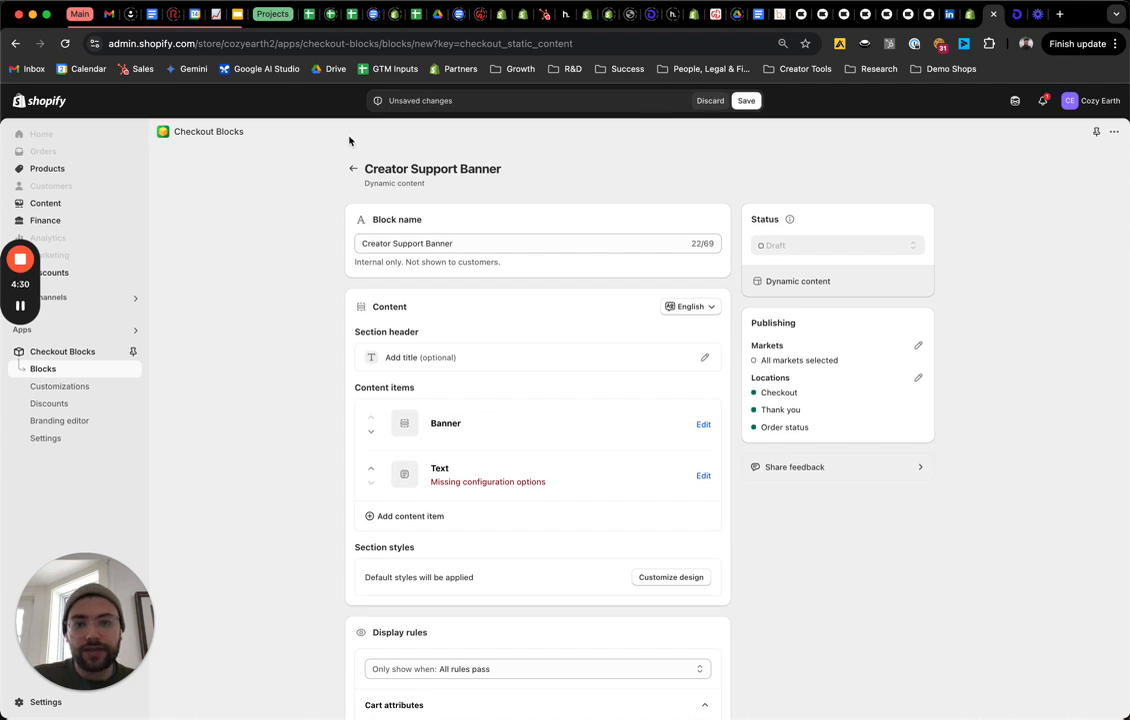
pyautogui.click(354, 169)
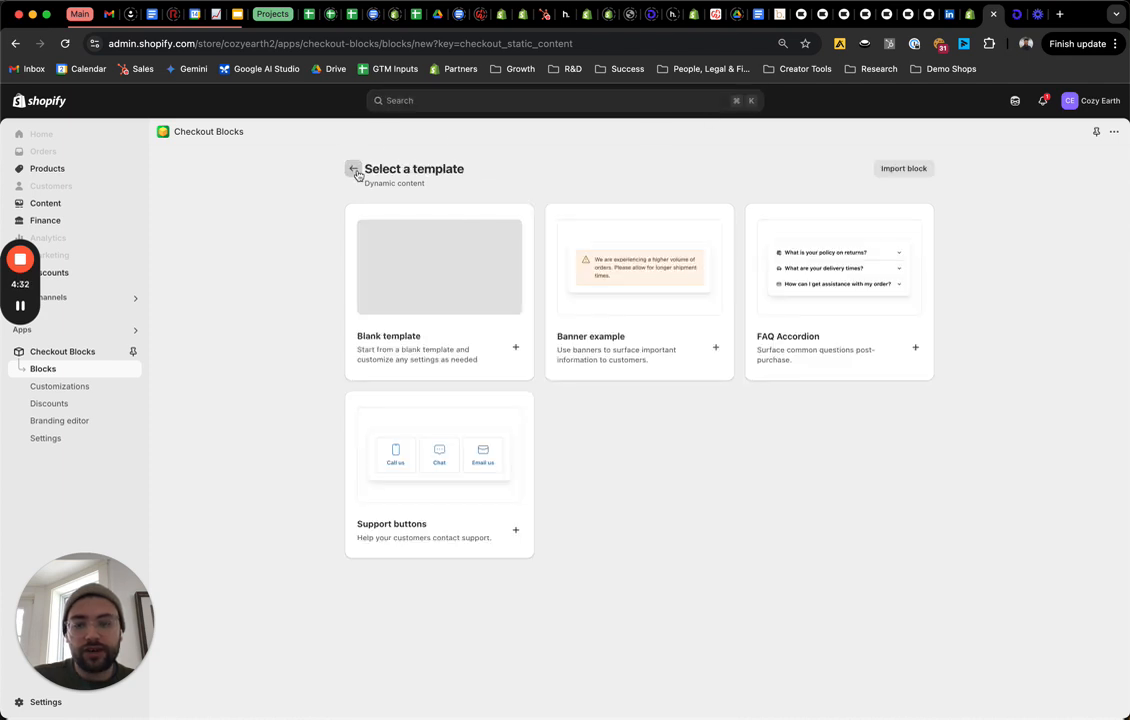
pyautogui.click(355, 172)
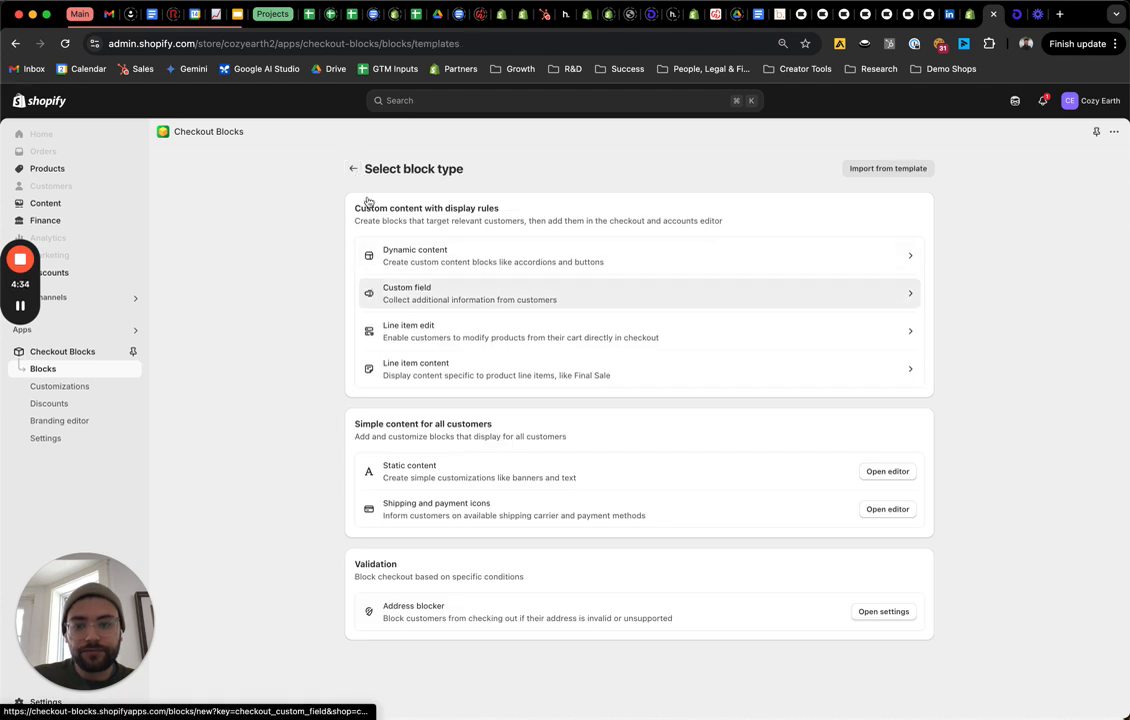
pyautogui.click(354, 171)
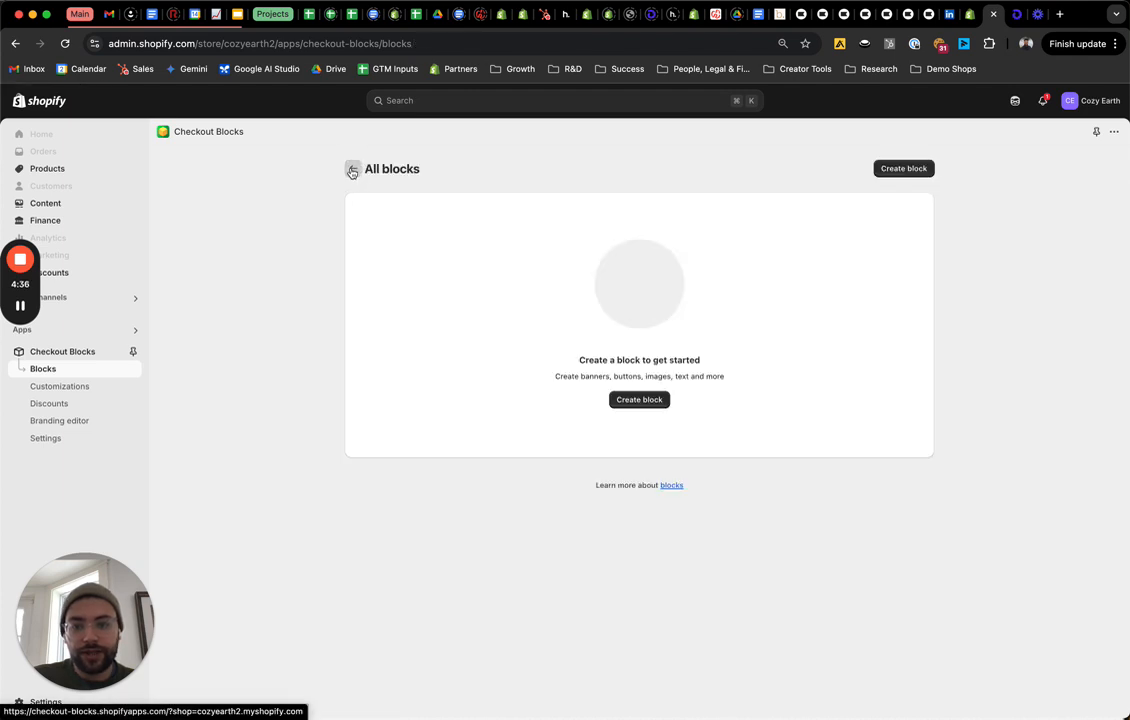
pyautogui.click(456, 262)
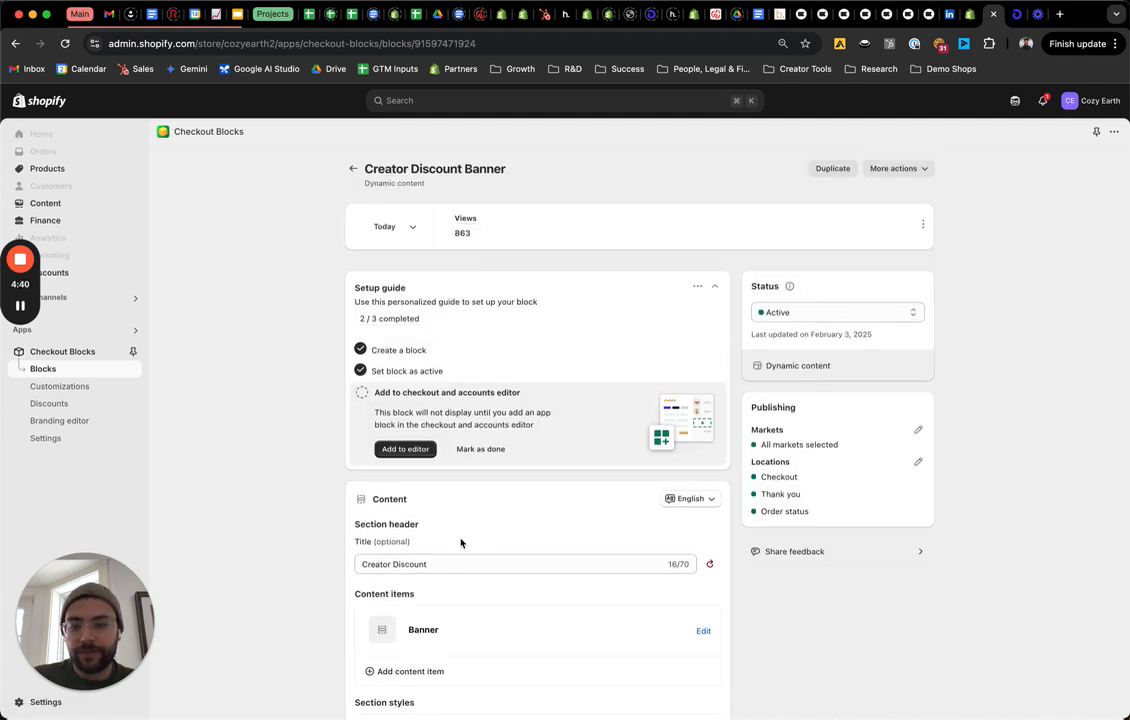
# Step: Examine the title, content and status of the Creator Discount Banner's Banner item, and close its settings unchanged
pyautogui.scroll(-5, 461, 540)
pyautogui.click(703, 410)
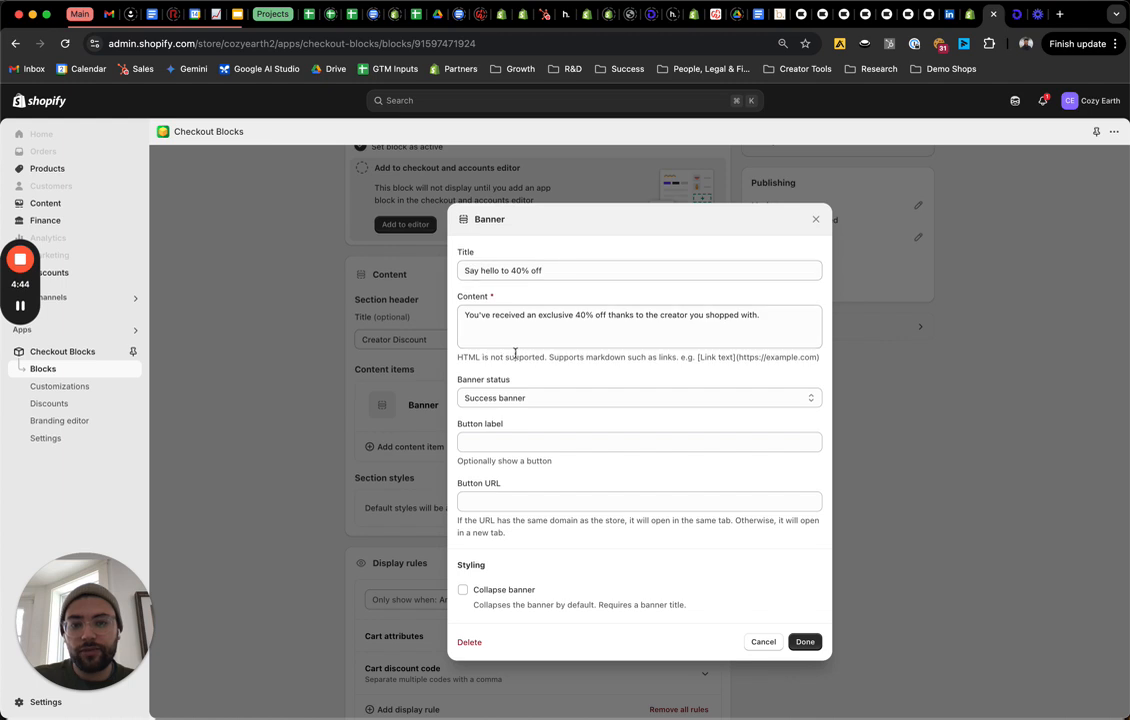
pyautogui.click(817, 220)
# Step: Examine the Creator Discount Banner's Cart attributes and Cart discount code display rules, and reopen its Banner item's settings
pyautogui.scroll(-5, 487, 494)
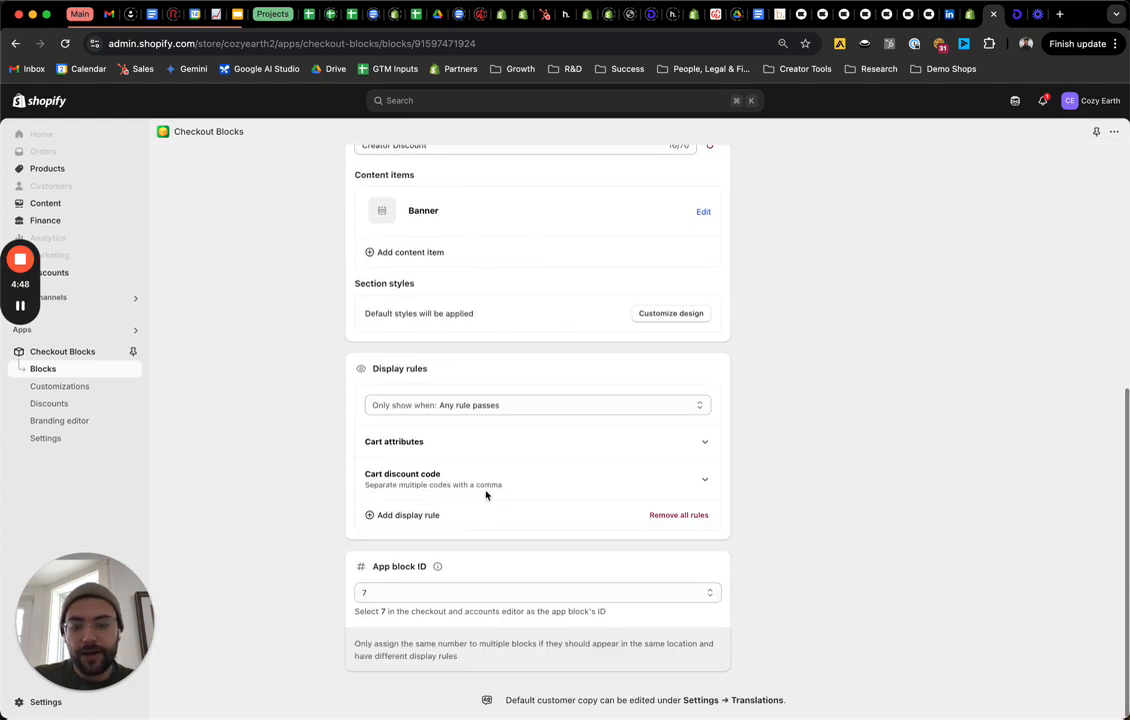
pyautogui.click(474, 449)
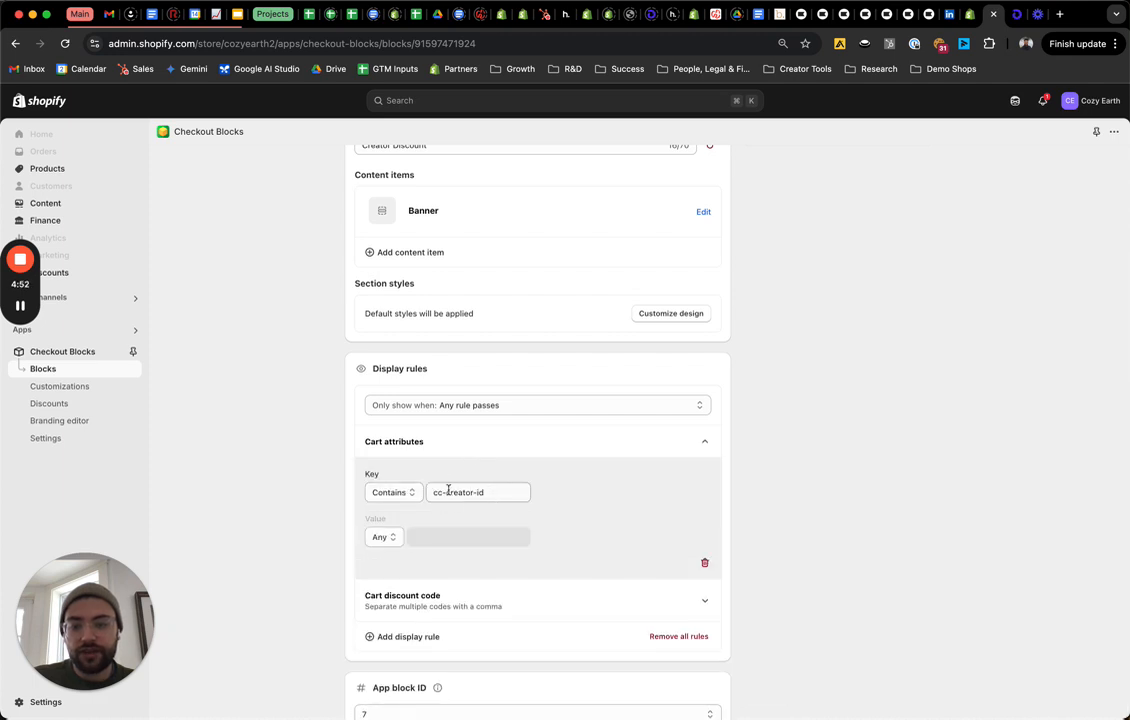
pyautogui.click(601, 446)
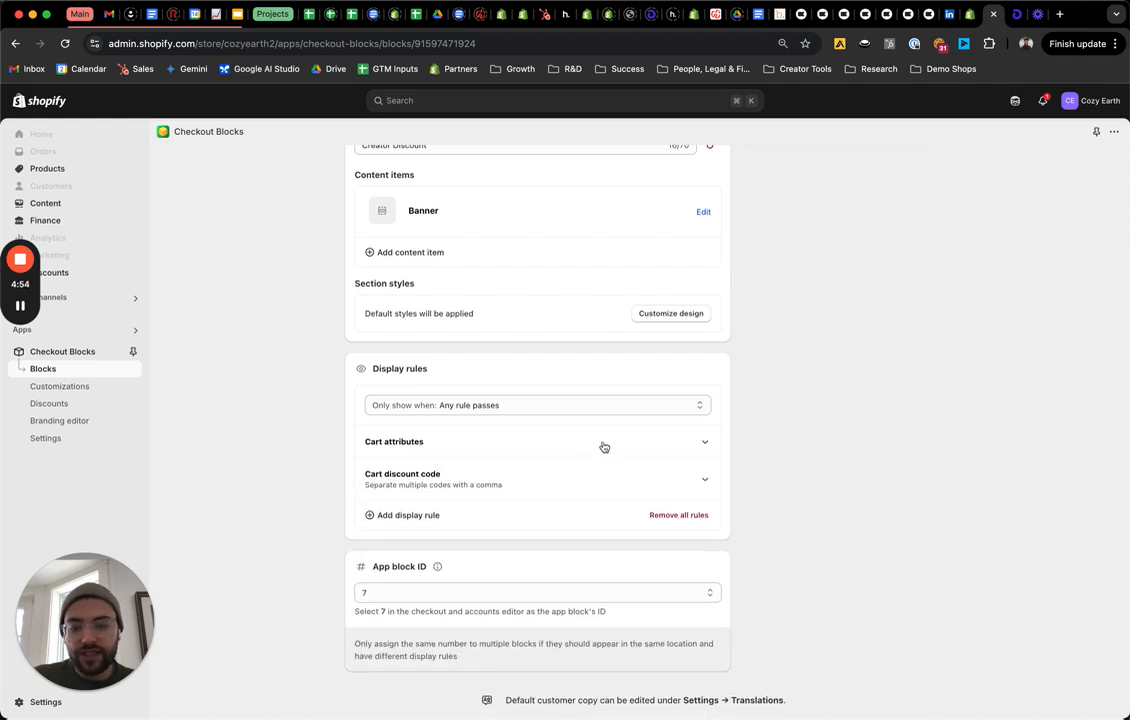
pyautogui.click(612, 480)
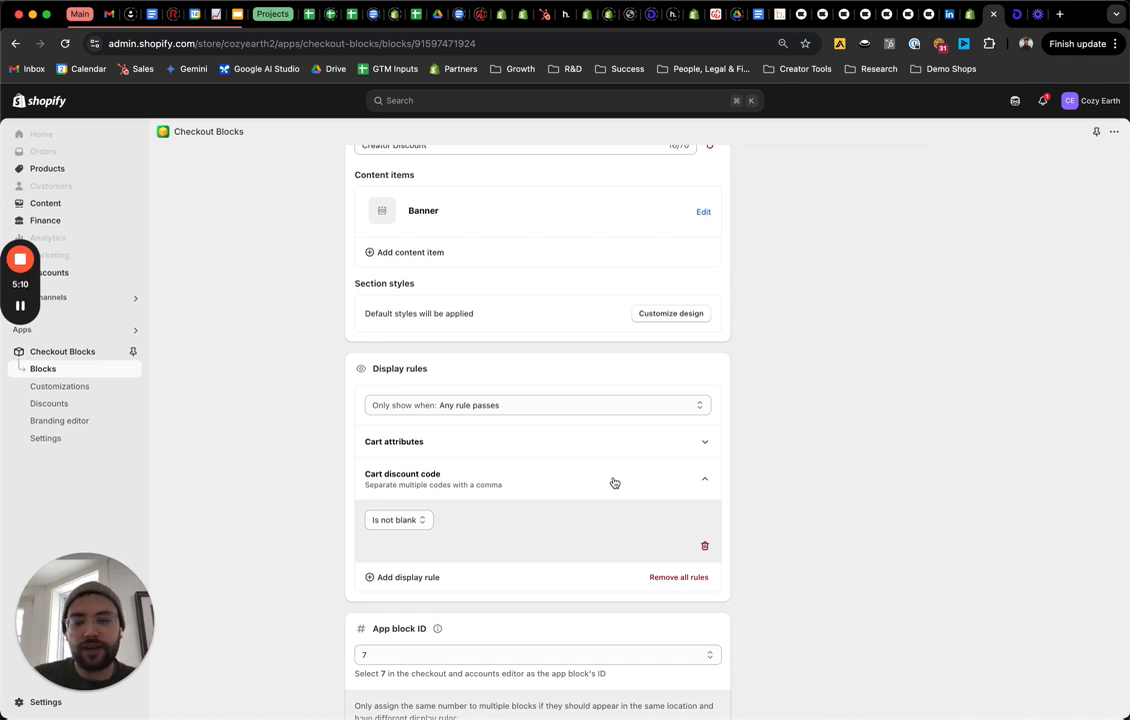
pyautogui.click(704, 213)
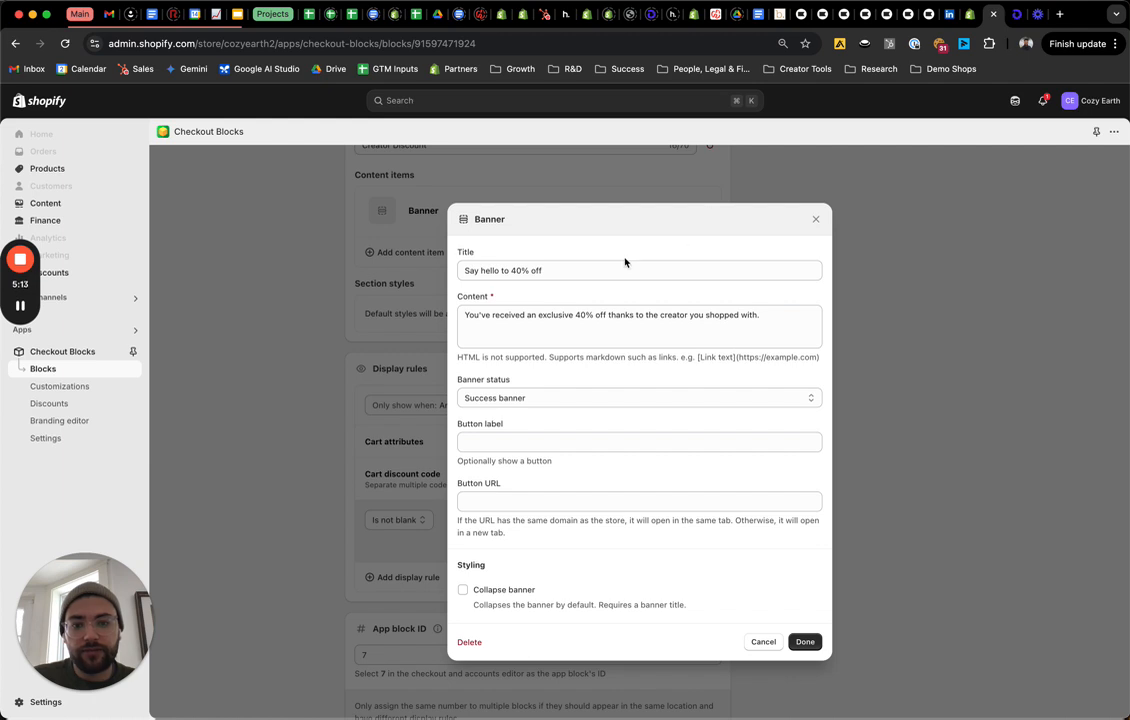
# Step: Close the Banner item's settings unchanged and open the checkout editor from the Creator Discount Banner's setup guide
pyautogui.click(815, 219)
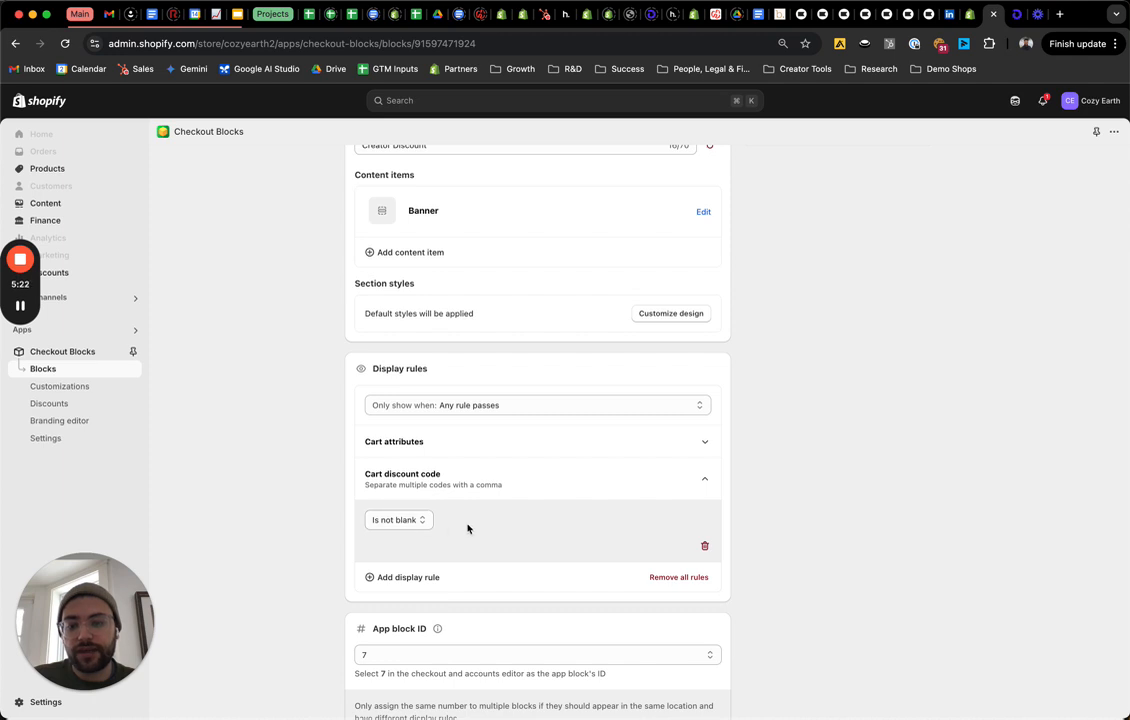
pyautogui.scroll(5, 465, 528)
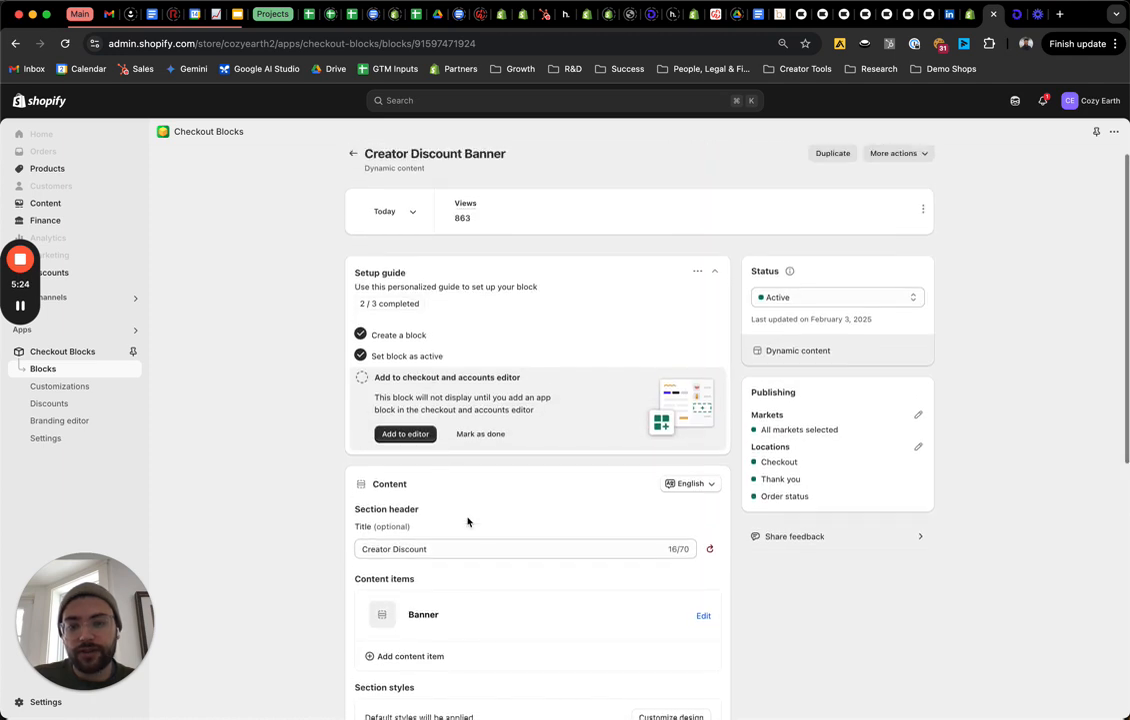
pyautogui.click(403, 436)
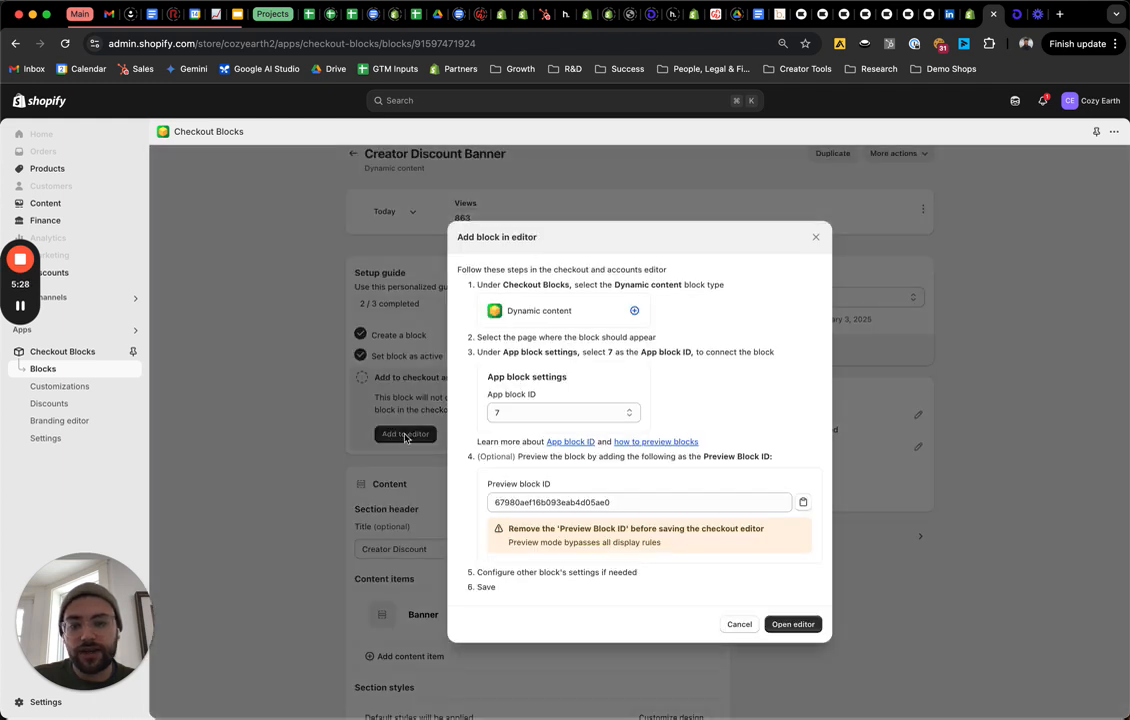
pyautogui.click(796, 622)
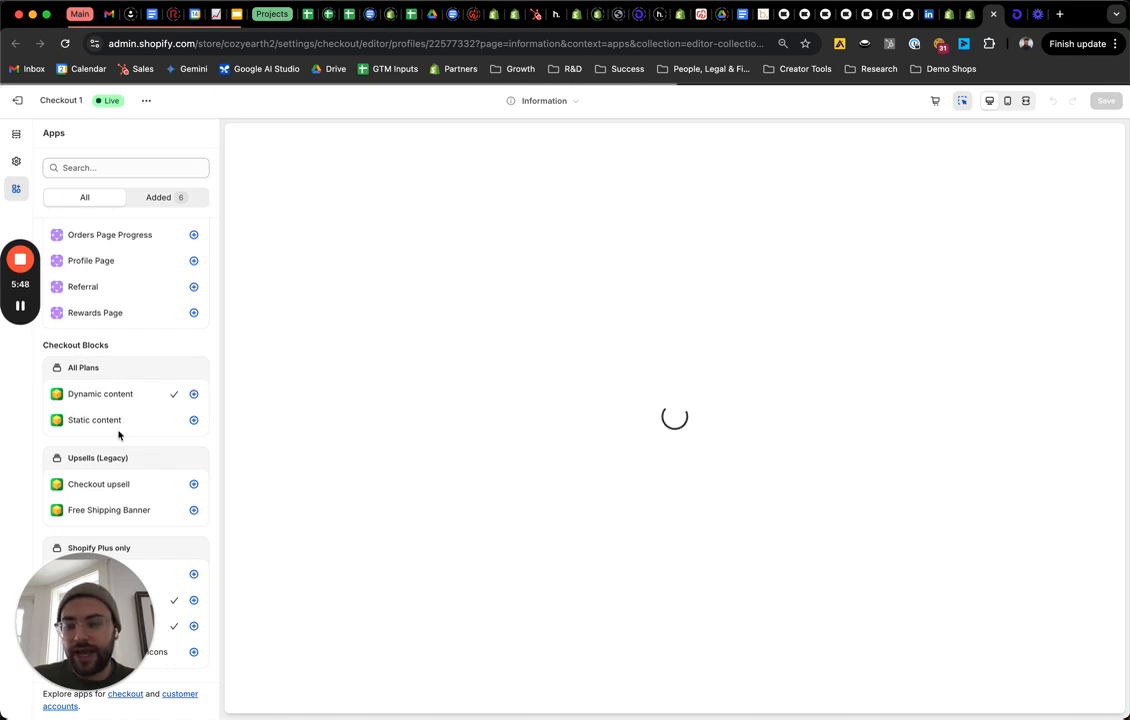
# Step: Find the Checkout Blocks Dynamic content block among the editor's apps and examine which pages it can be added to
pyautogui.scroll(-1, 100, 415)
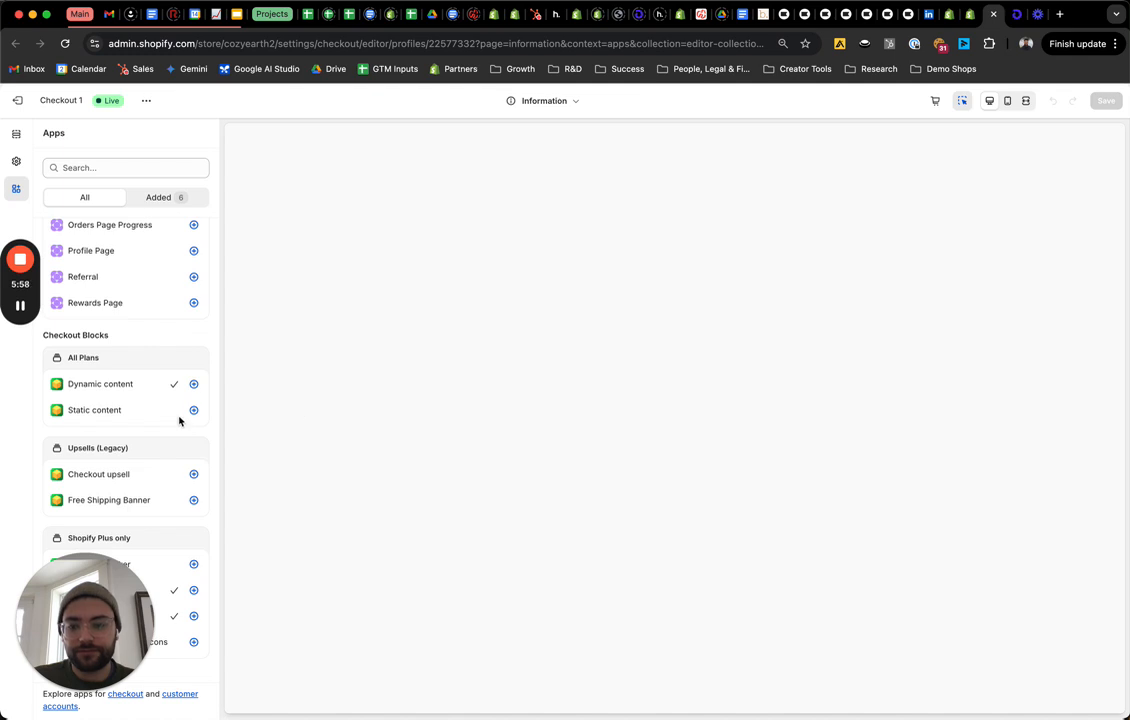
pyautogui.scroll(15, 179, 421)
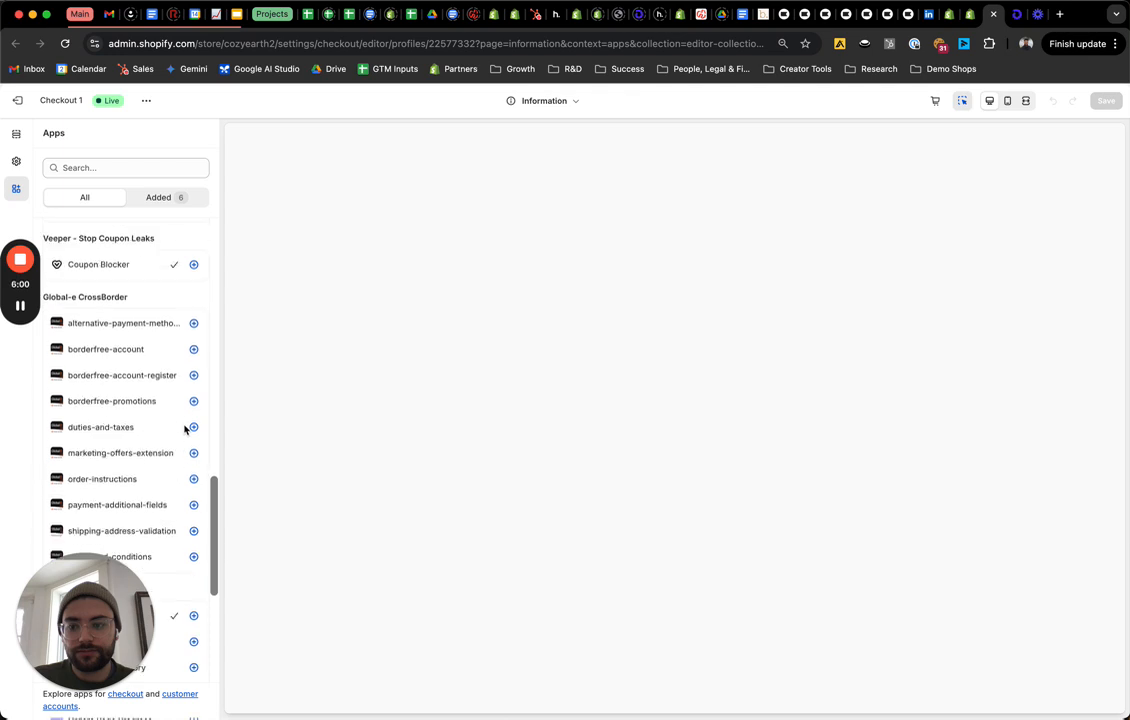
pyautogui.scroll(3, 184, 430)
pyautogui.scroll(-15, 184, 430)
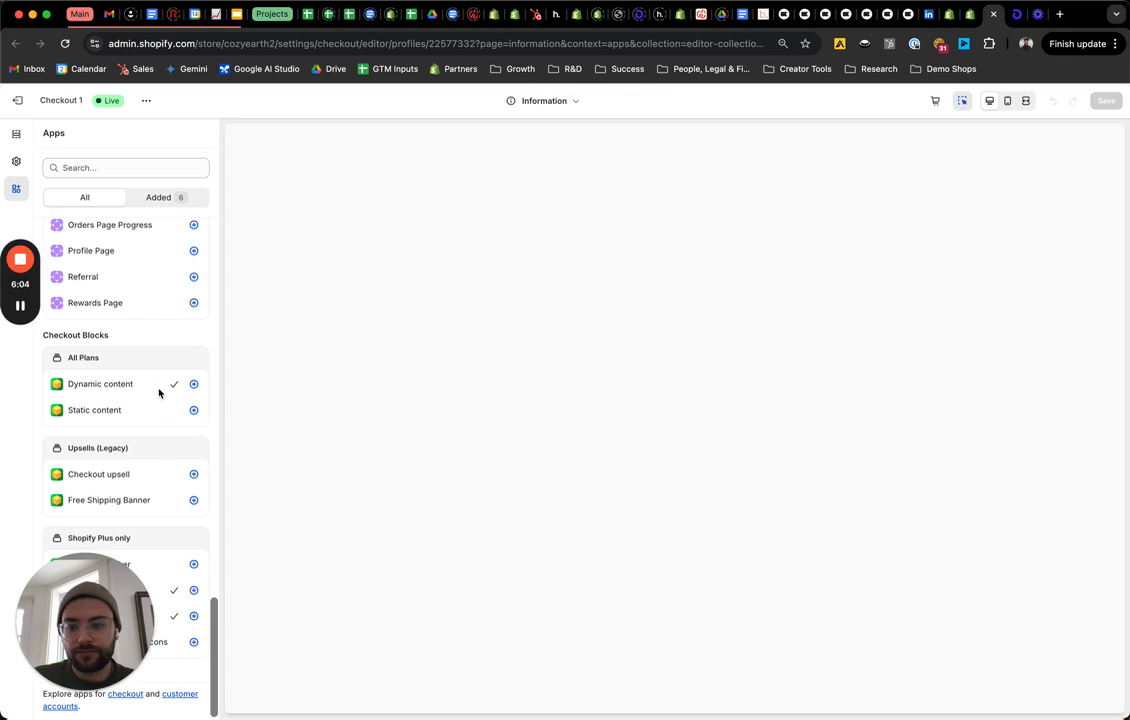
pyautogui.click(193, 386)
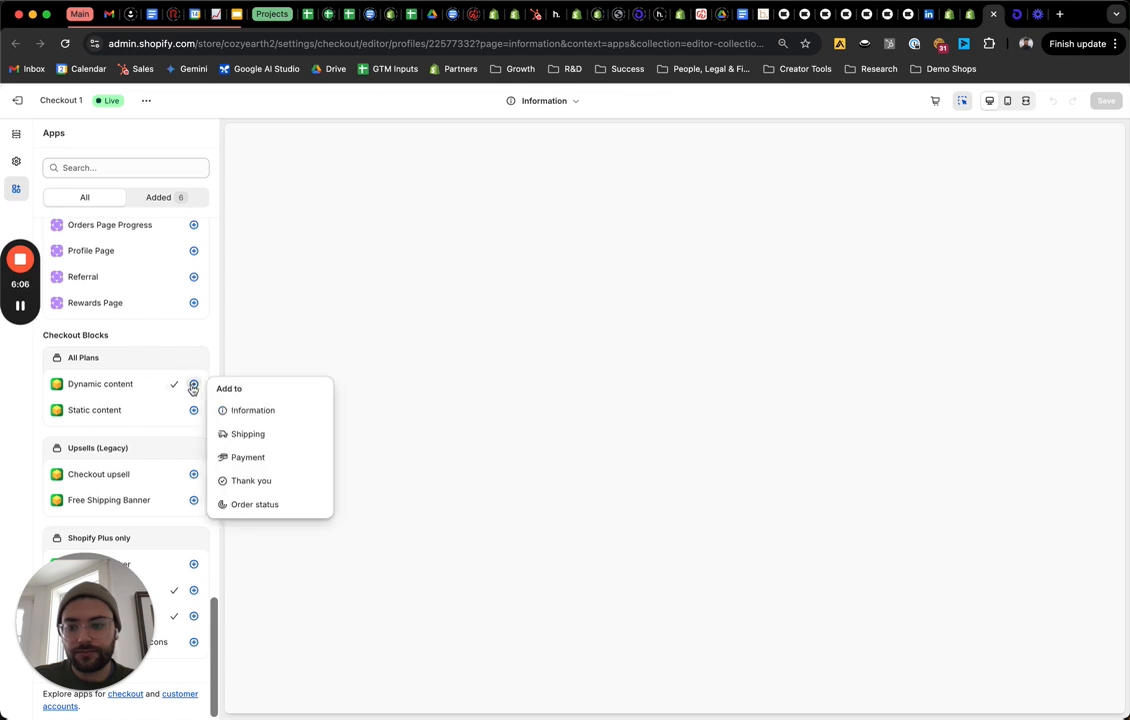
pyautogui.click(112, 384)
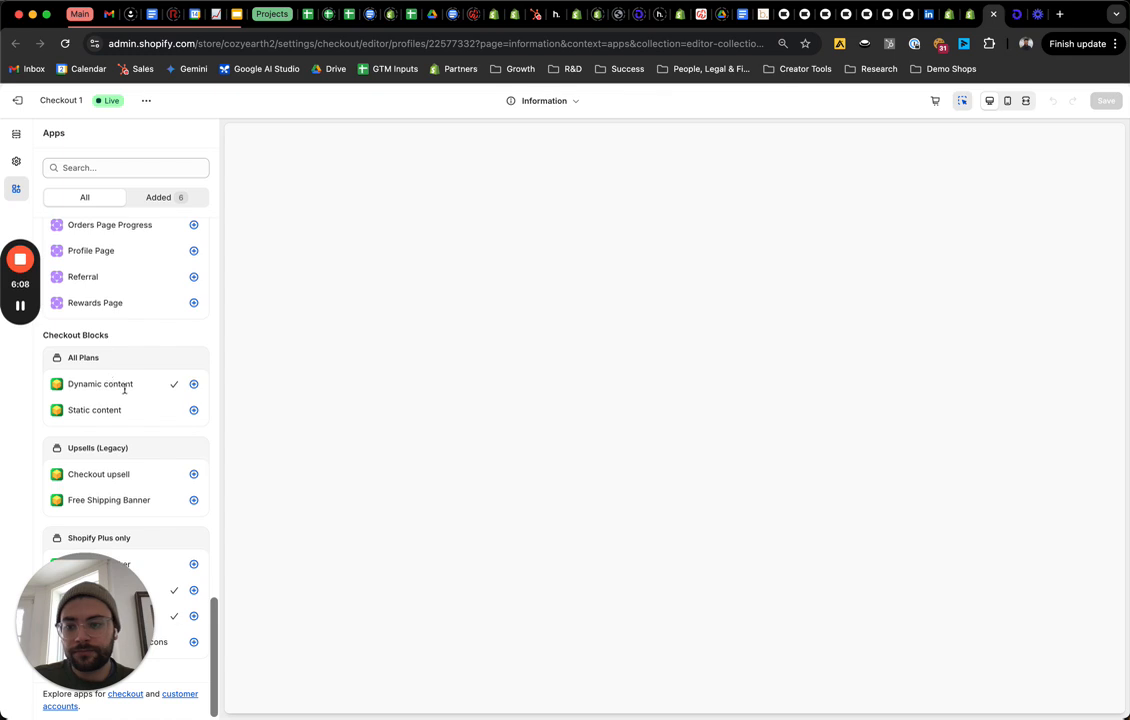
pyautogui.click(192, 385)
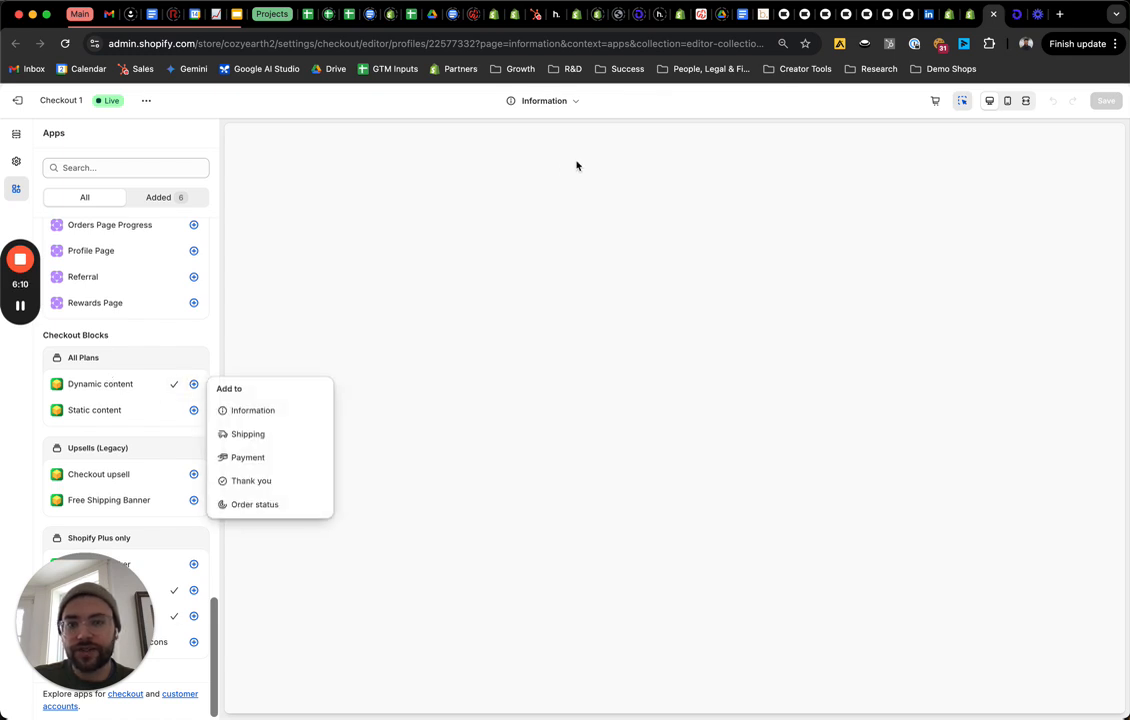
# Step: Review the checkout, post-purchase and customer account pages available in the editor, and stay on the Information page
pyautogui.click(547, 104)
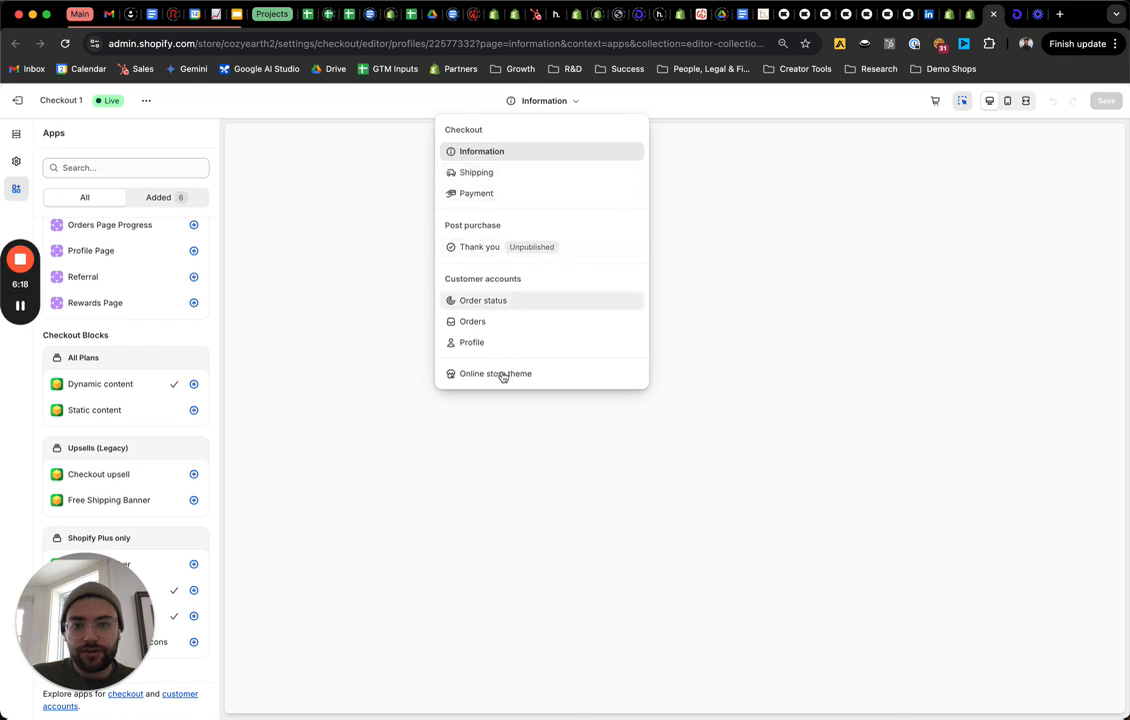
pyautogui.click(514, 157)
pyautogui.moveTo(20, 310)
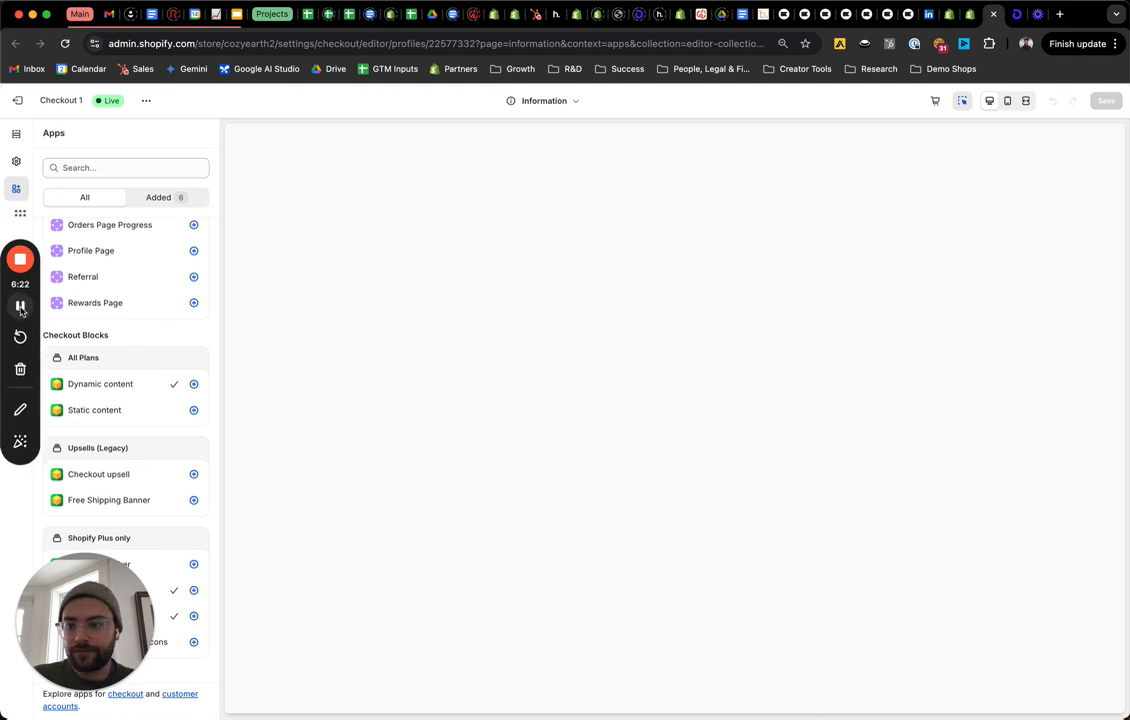